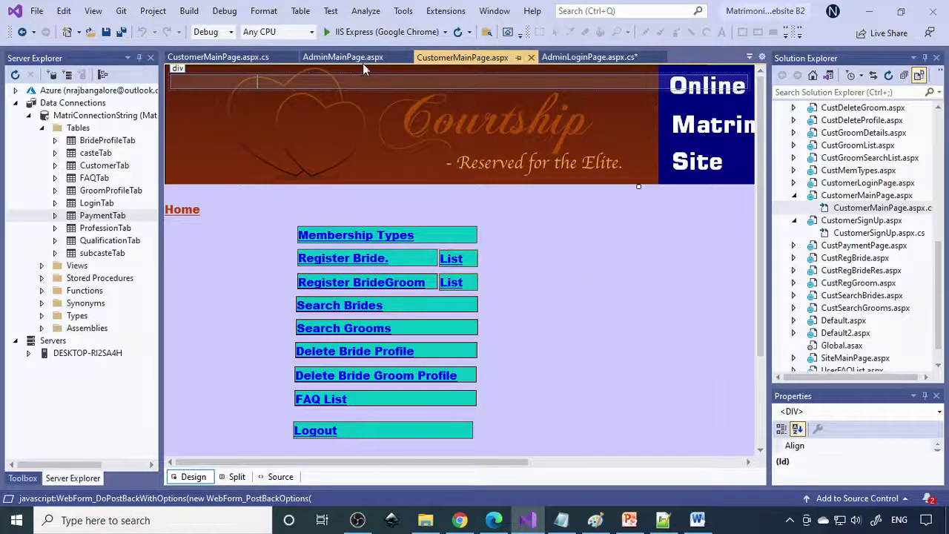
click(348, 57)
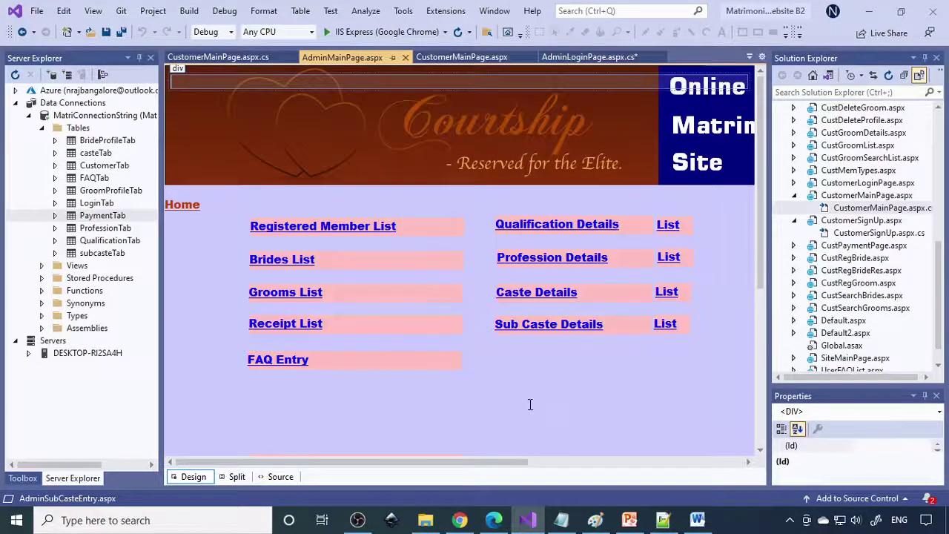
click(319, 226)
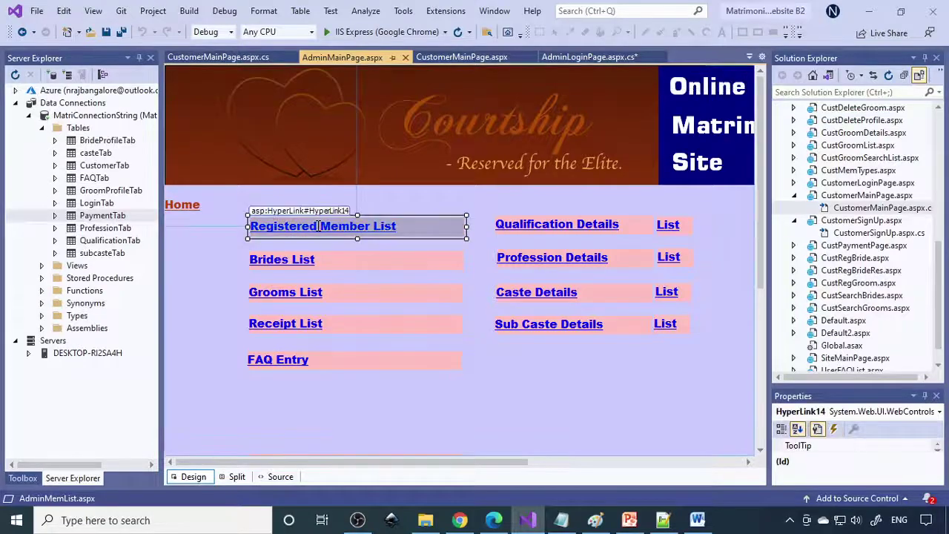
click(516, 224)
click(533, 258)
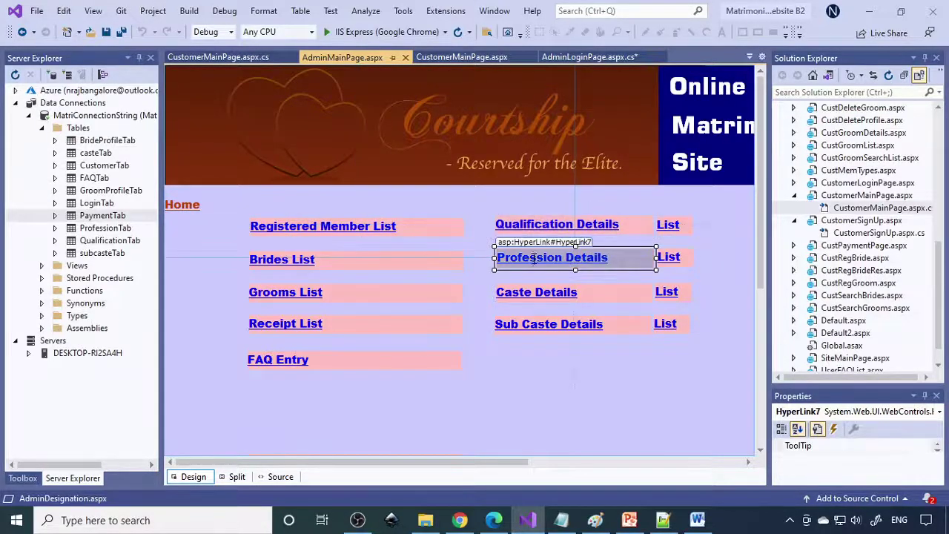
click(540, 293)
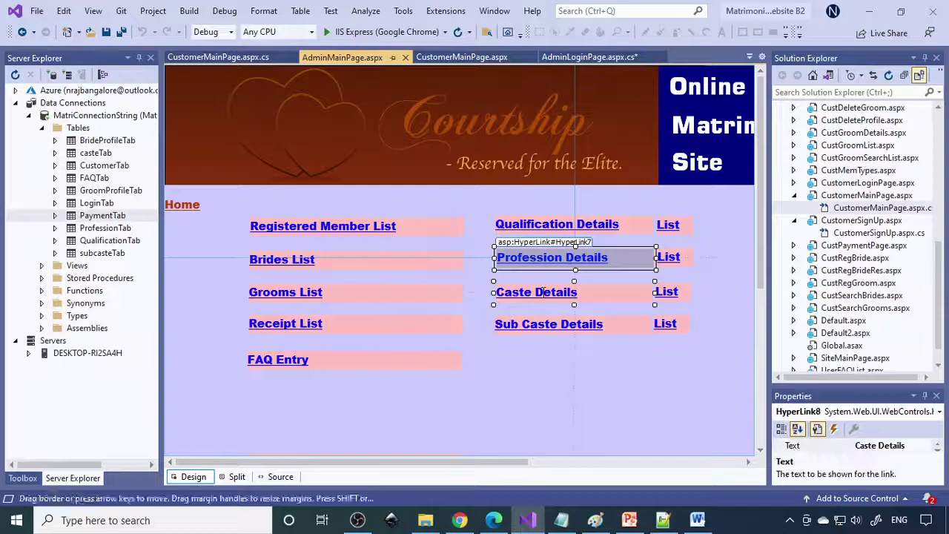
click(618, 326)
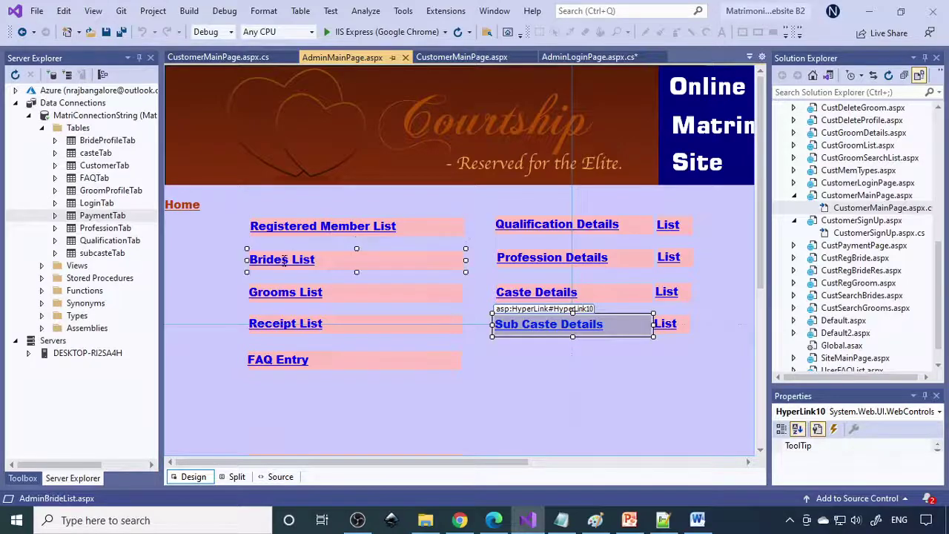
click(283, 260)
click(286, 292)
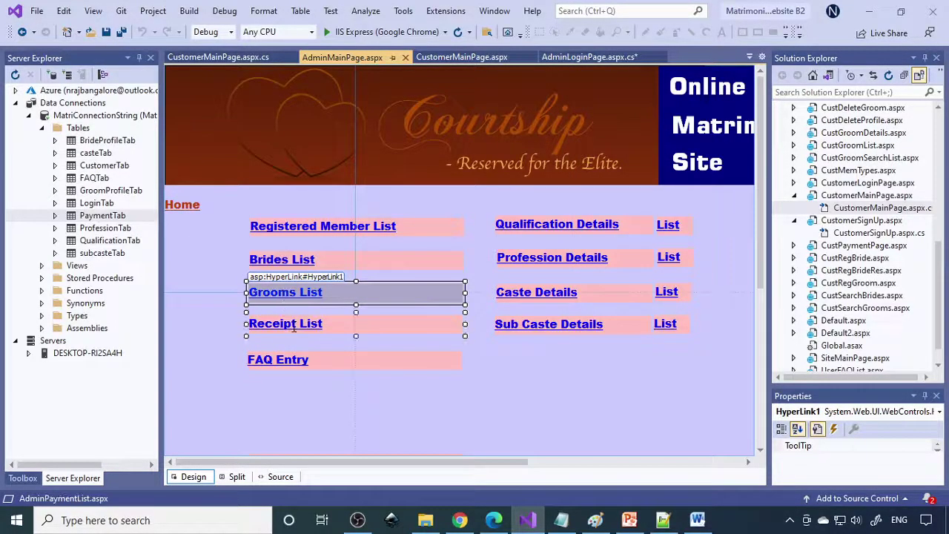
click(293, 328)
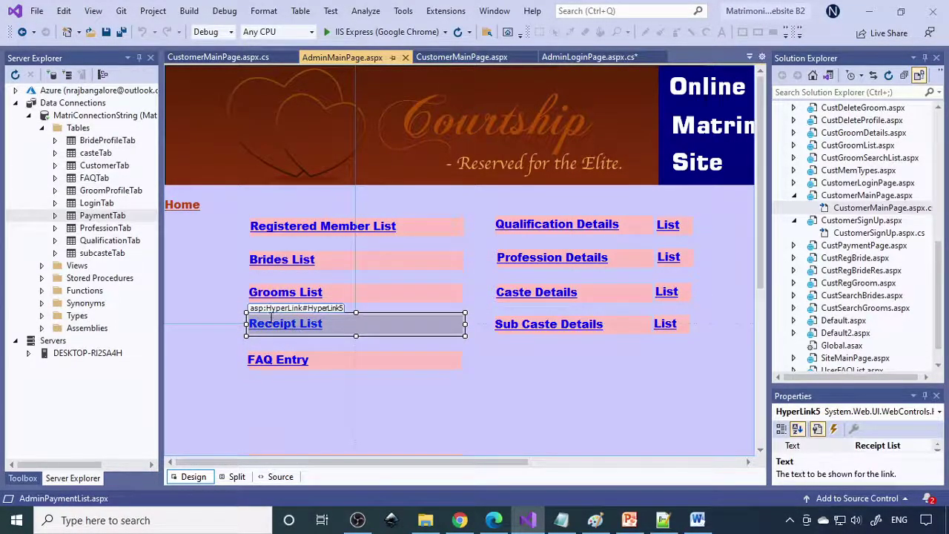
click(291, 359)
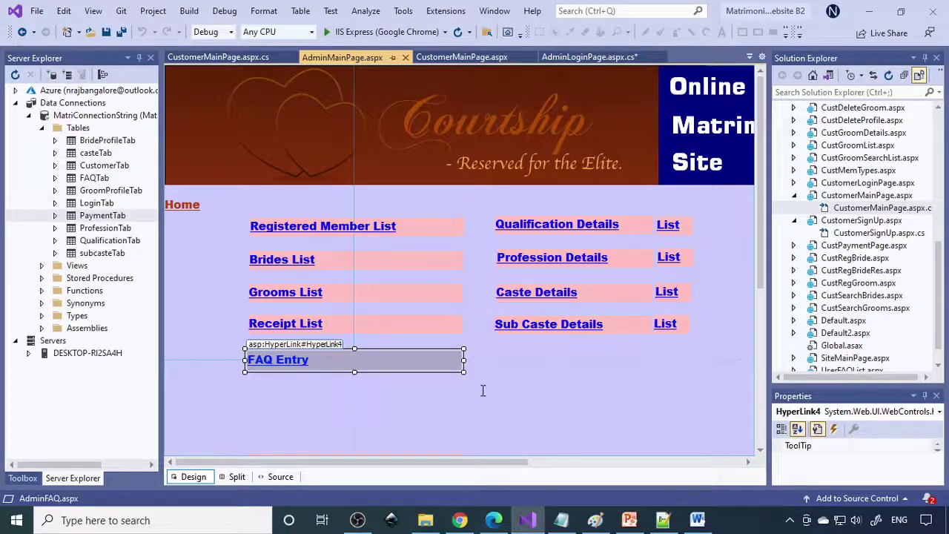
- Inspect each link on CustomerMainPage.aspx in Design view, from Membership Types to Delete Bride Groom Profile
click(459, 57)
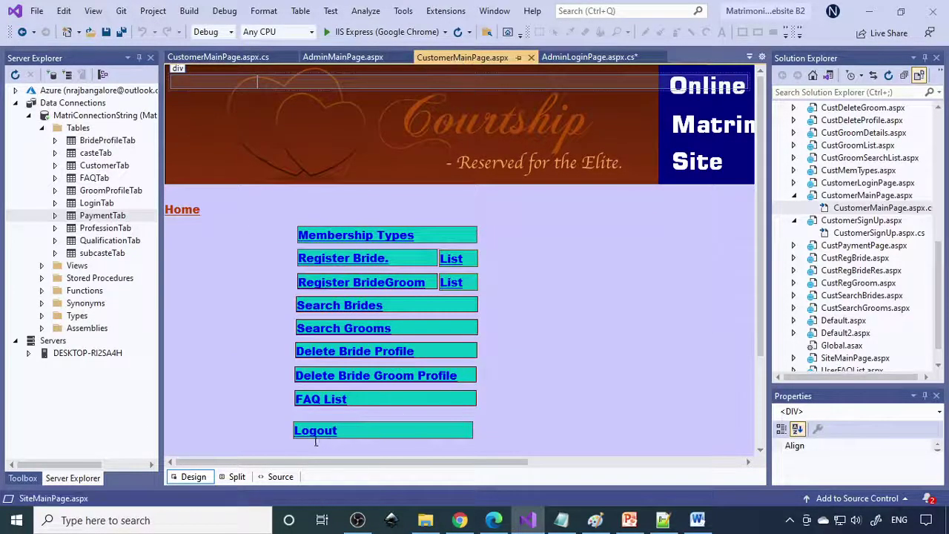
click(375, 233)
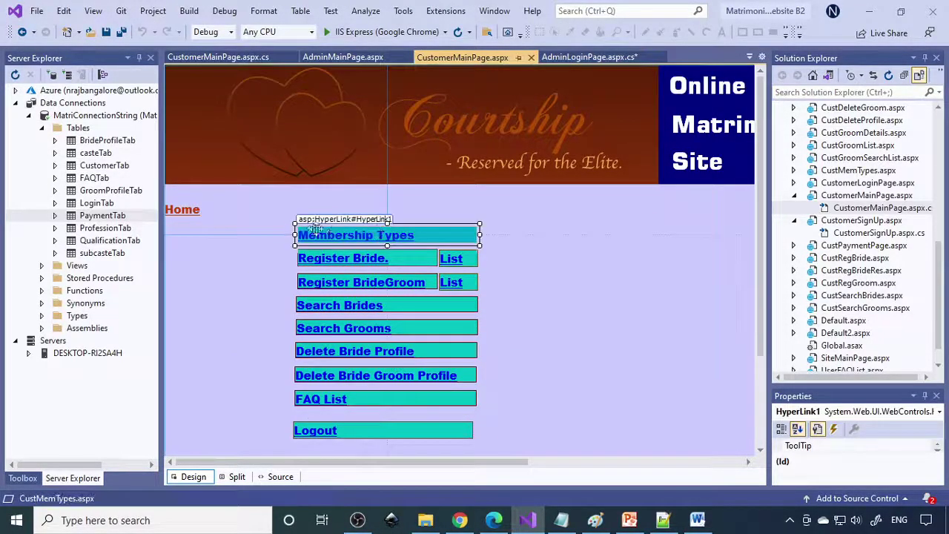
click(345, 258)
click(458, 260)
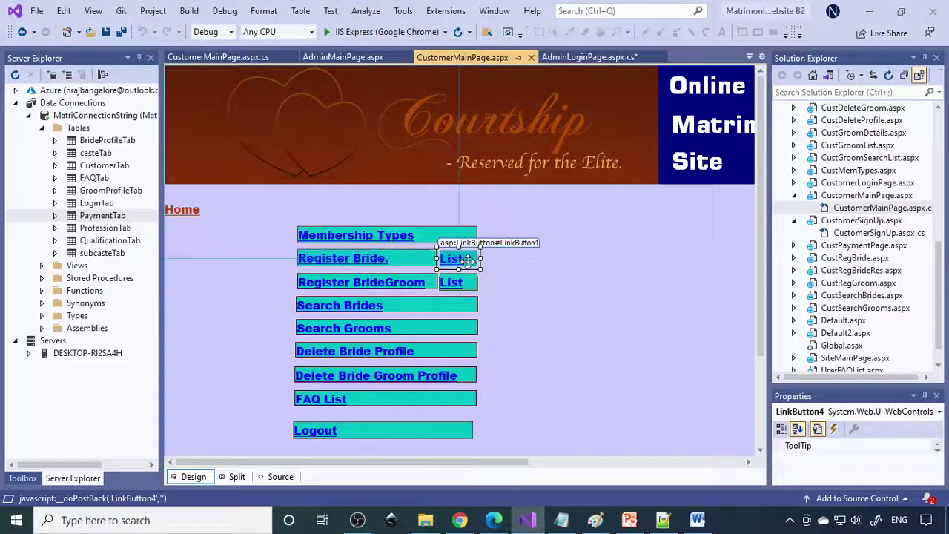
click(383, 281)
click(469, 285)
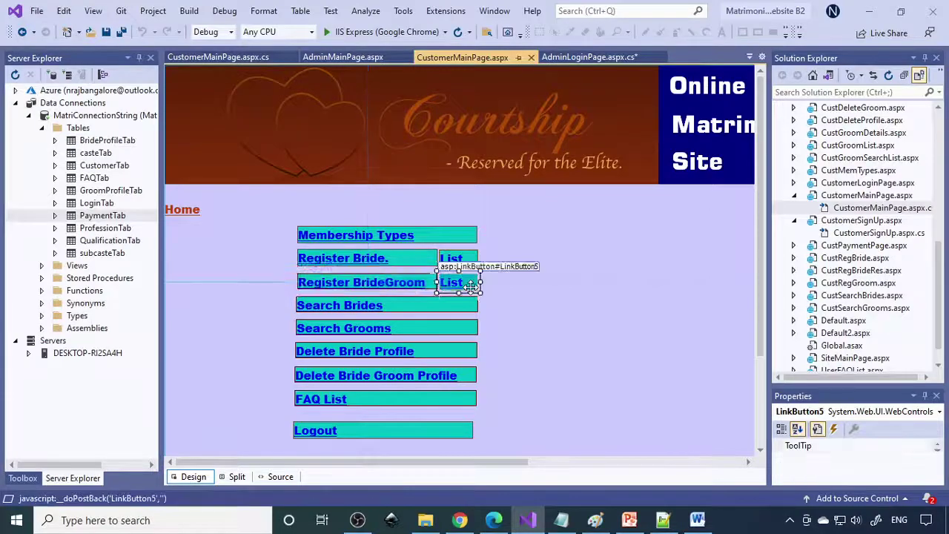
click(364, 307)
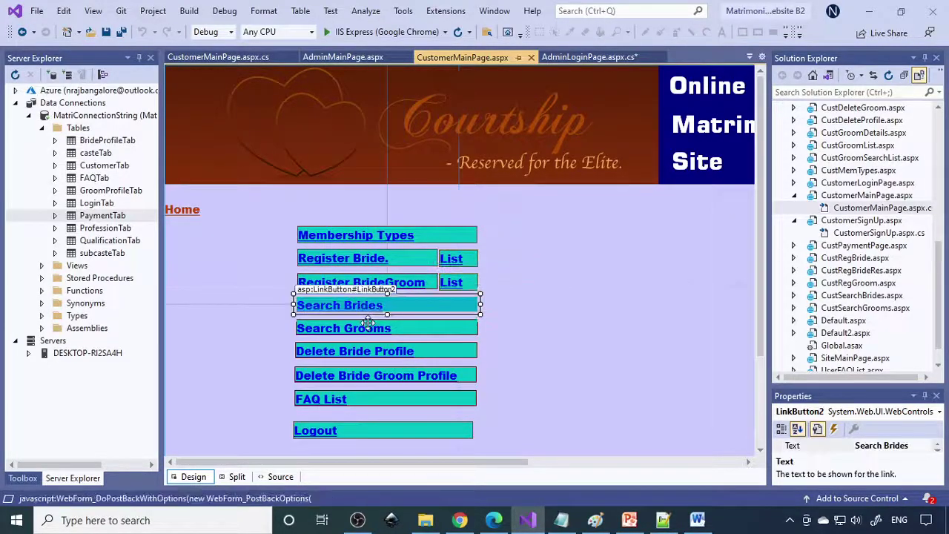
click(368, 326)
click(419, 350)
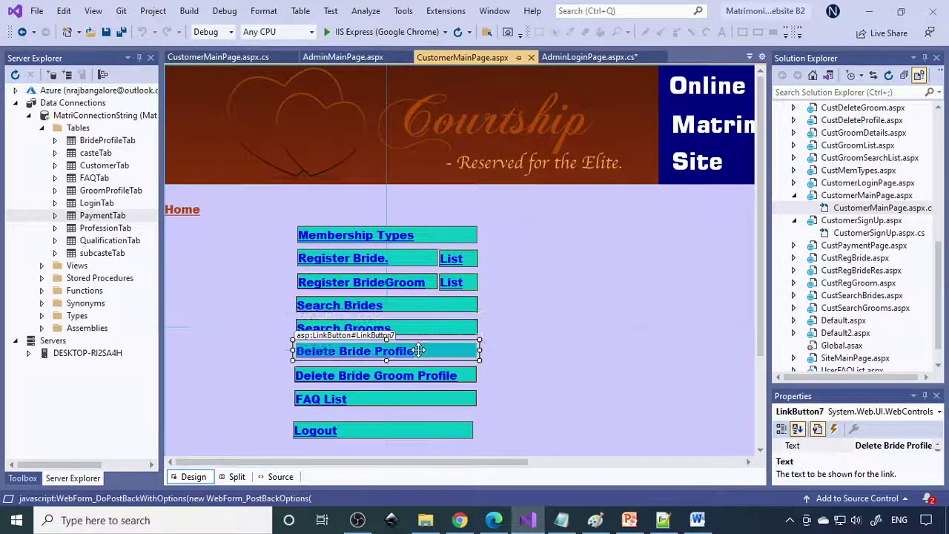
click(409, 377)
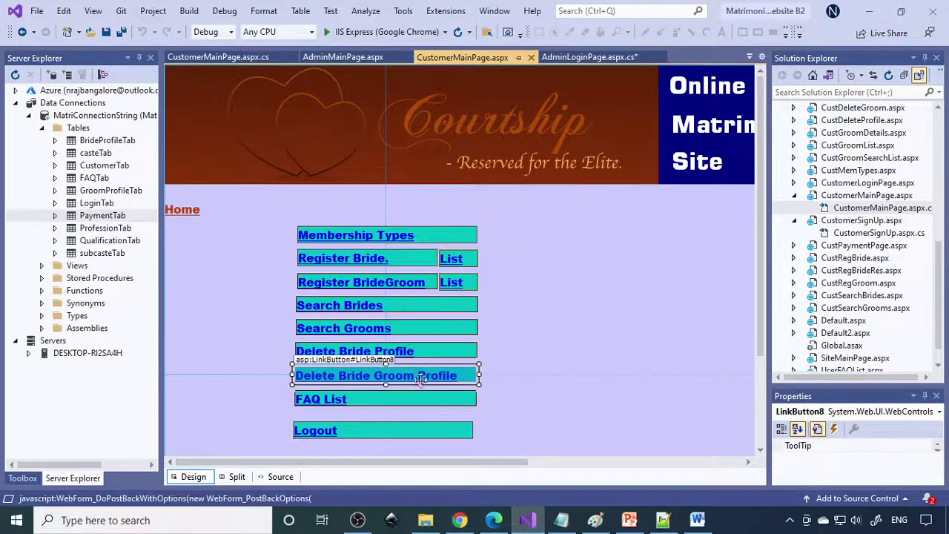
- Select the page's outer div, then the Matrimonial Website B2 project in Solution Explorer
click(649, 187)
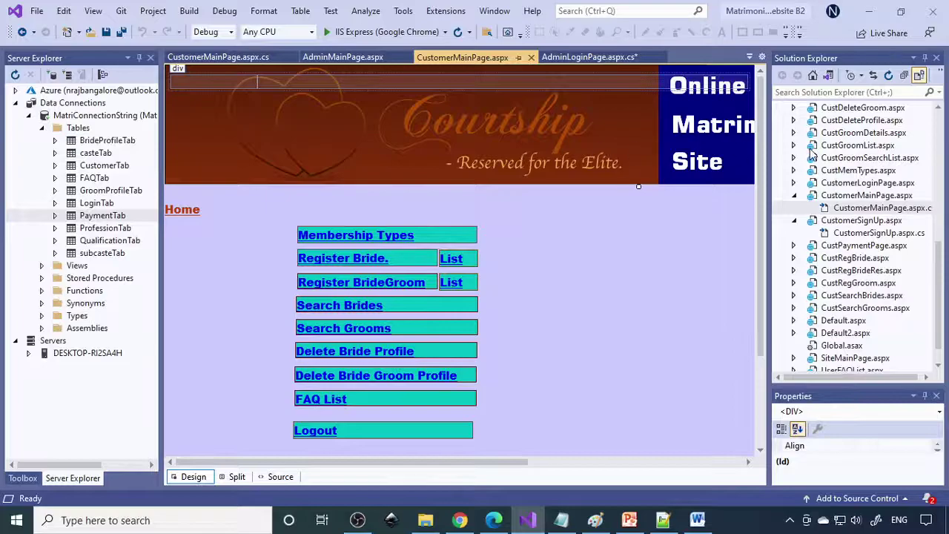
scroll(842, 152, up, 4)
scroll(843, 152, up, 4)
click(838, 121)
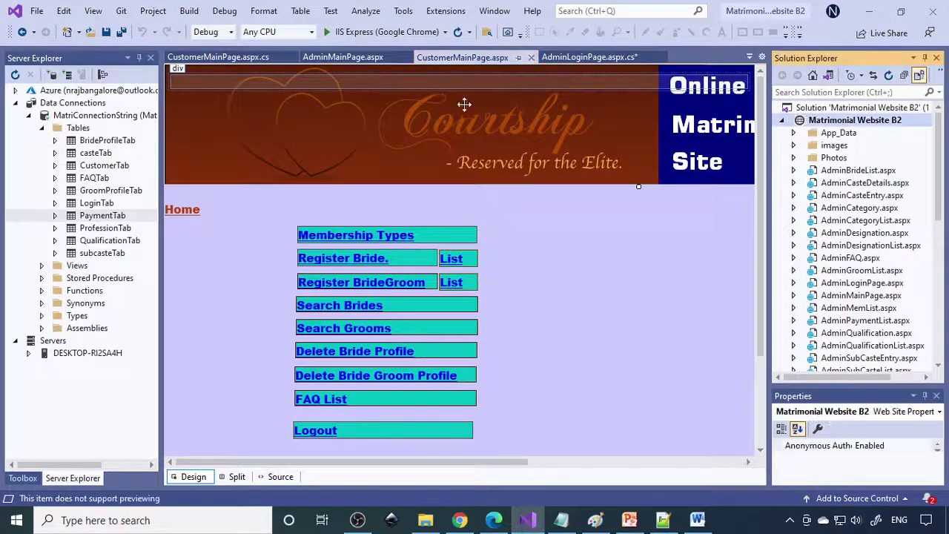
- Run the website in Chrome and sign in as admin, dismissing the password breach warning
click(346, 33)
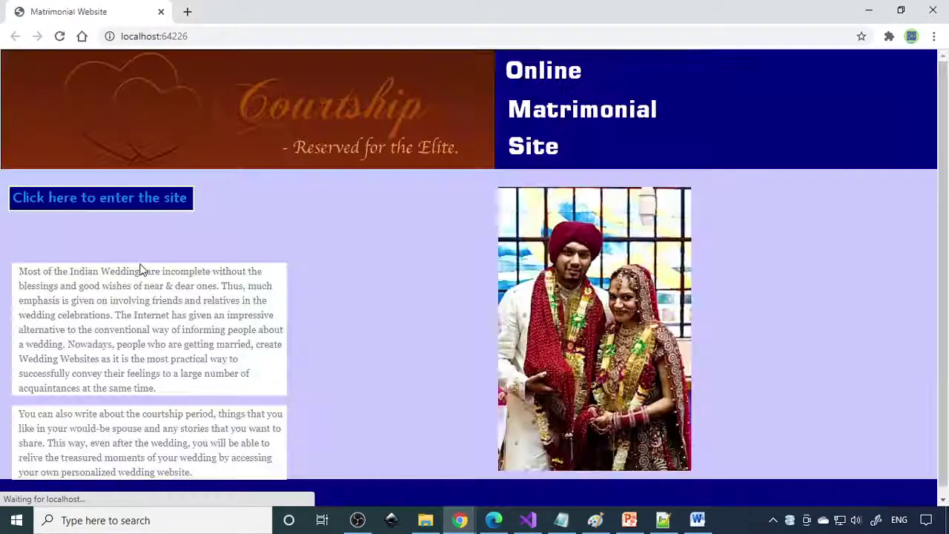
click(138, 204)
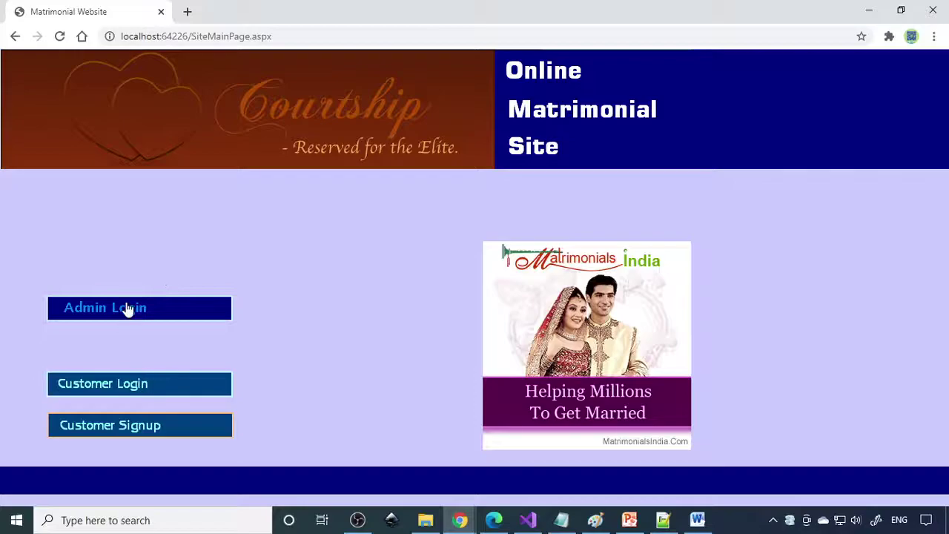
click(127, 308)
click(252, 245)
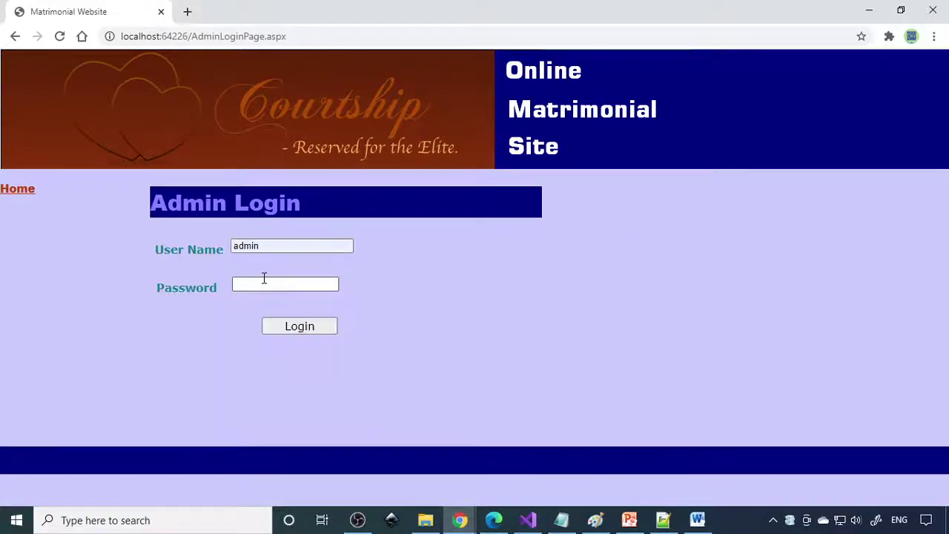
click(264, 281)
text(admi)
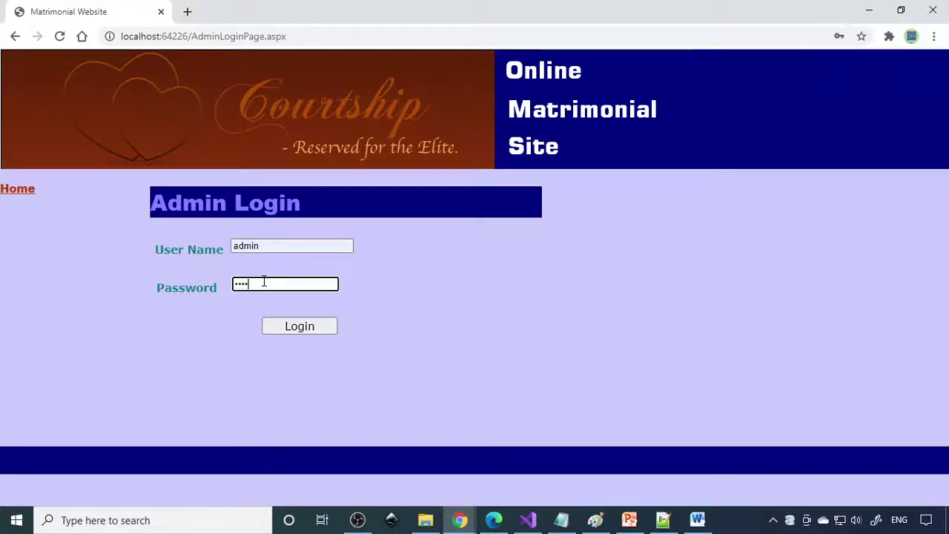
text(n)
key(Return)
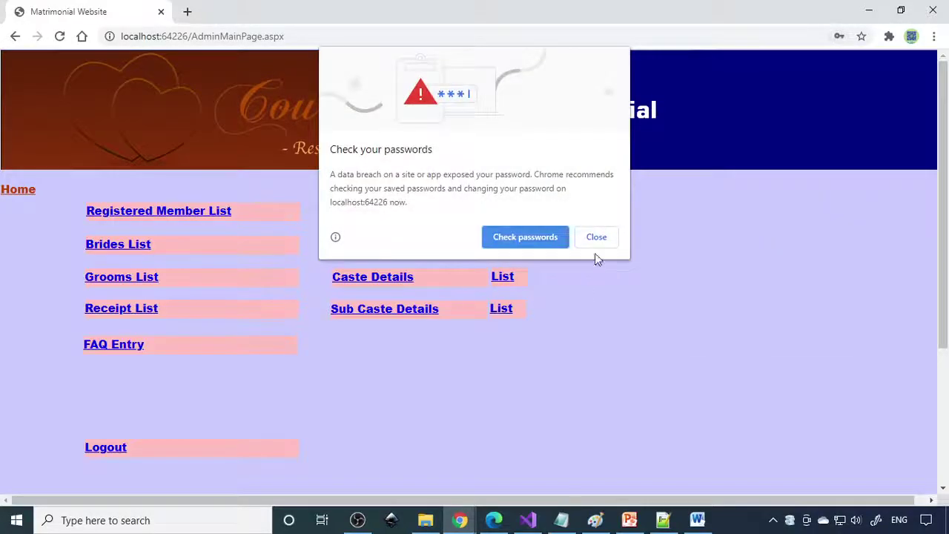
click(596, 239)
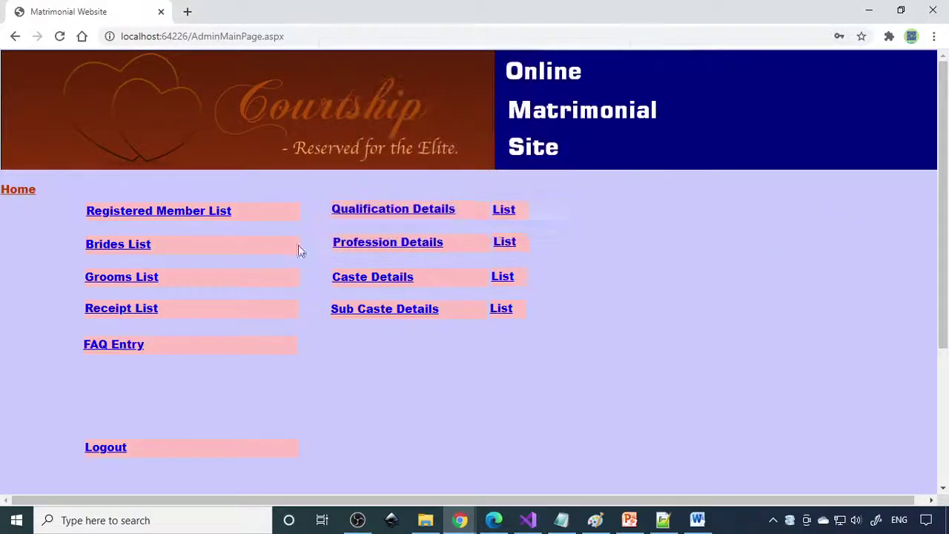
- Review the Qualification, Profession, Caste and Sub Caste lists and the Caste entry form
click(498, 210)
click(21, 198)
click(507, 243)
click(30, 191)
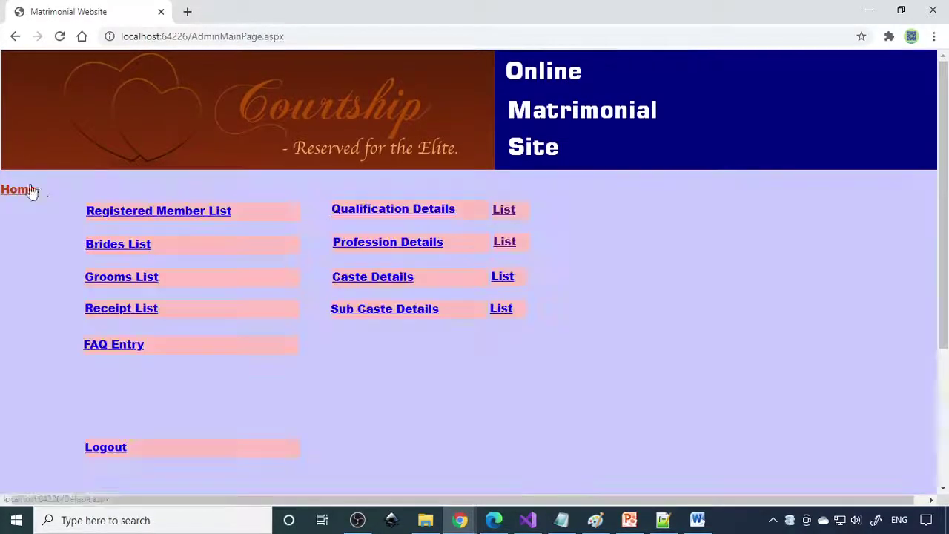
click(502, 278)
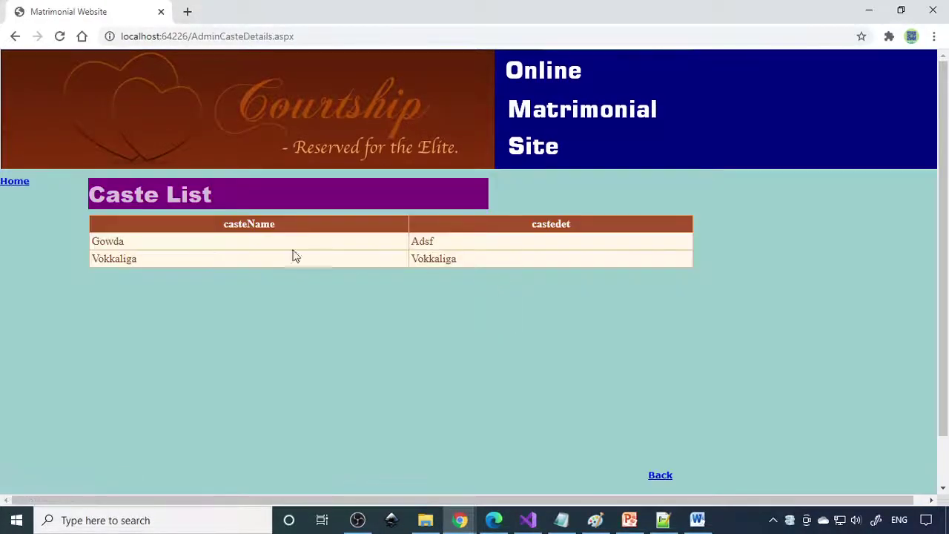
click(17, 187)
click(505, 311)
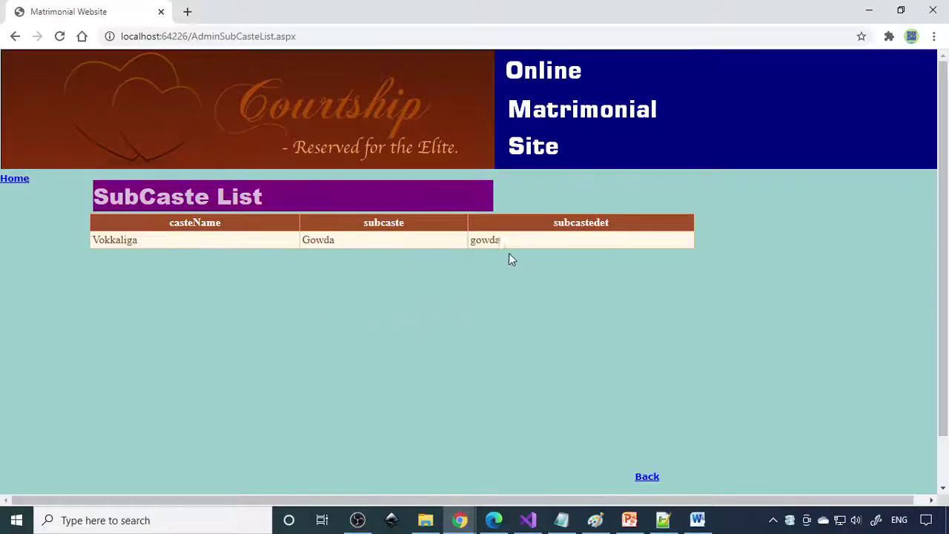
click(9, 180)
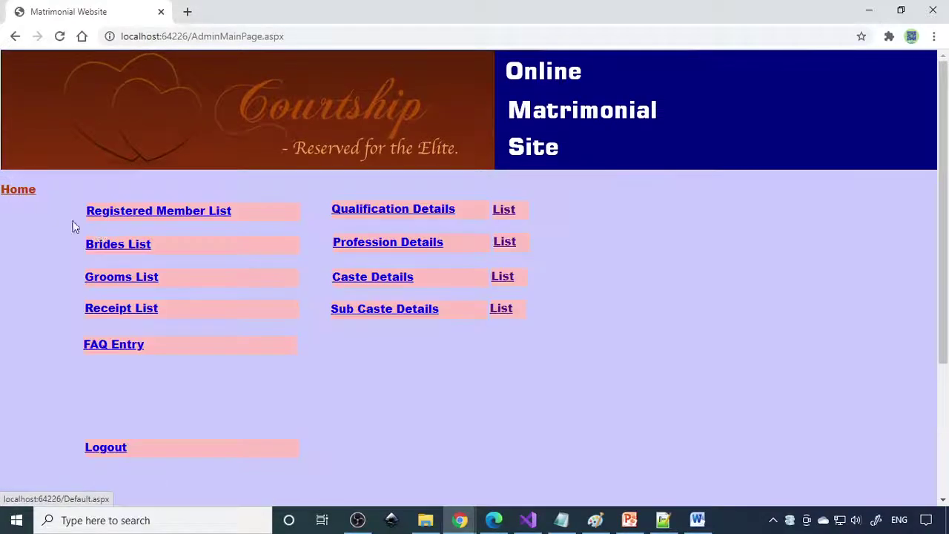
click(365, 282)
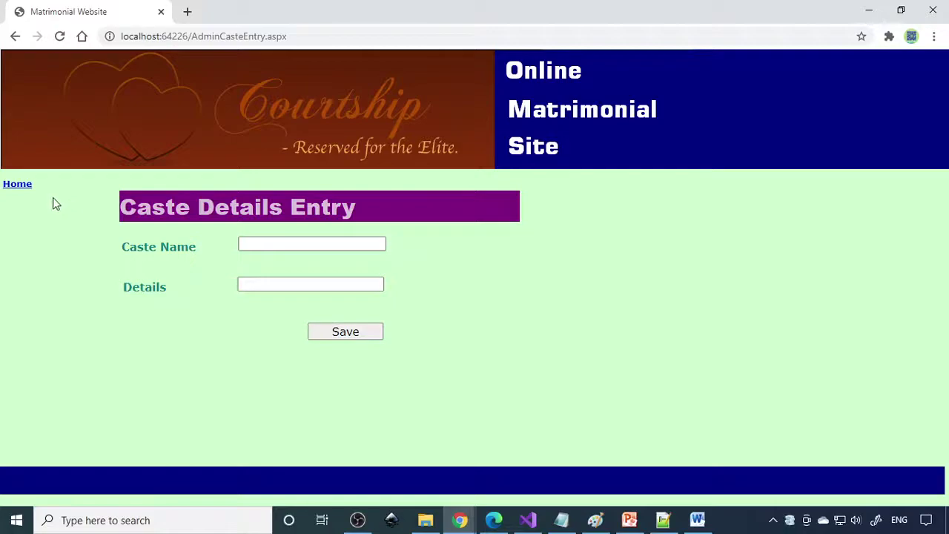
click(21, 186)
- View the Brides, Grooms and Receipt lists, then select the localhost base address
click(129, 252)
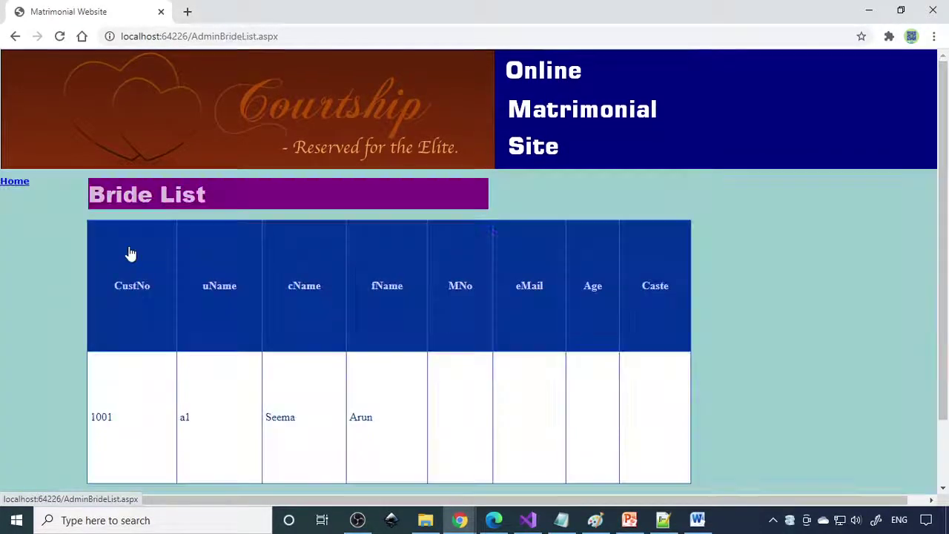
click(16, 183)
click(95, 276)
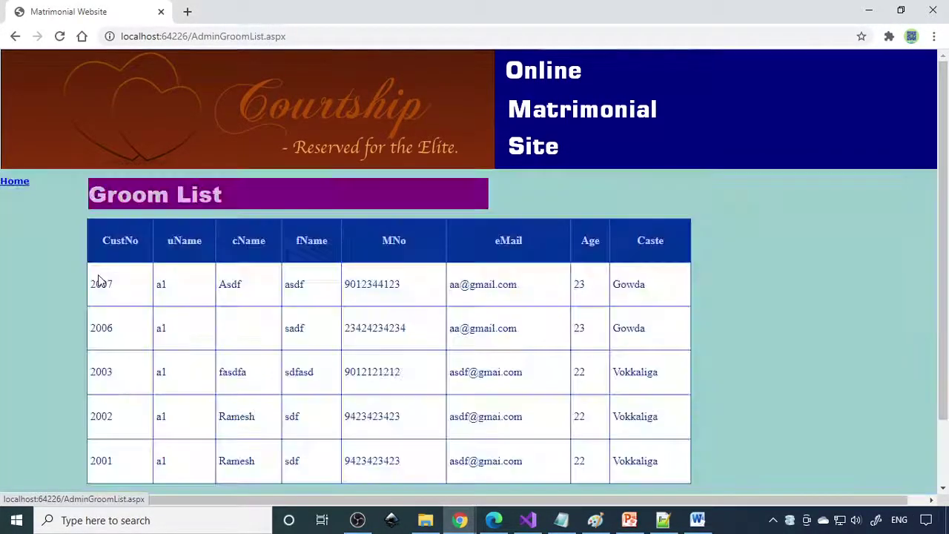
click(17, 182)
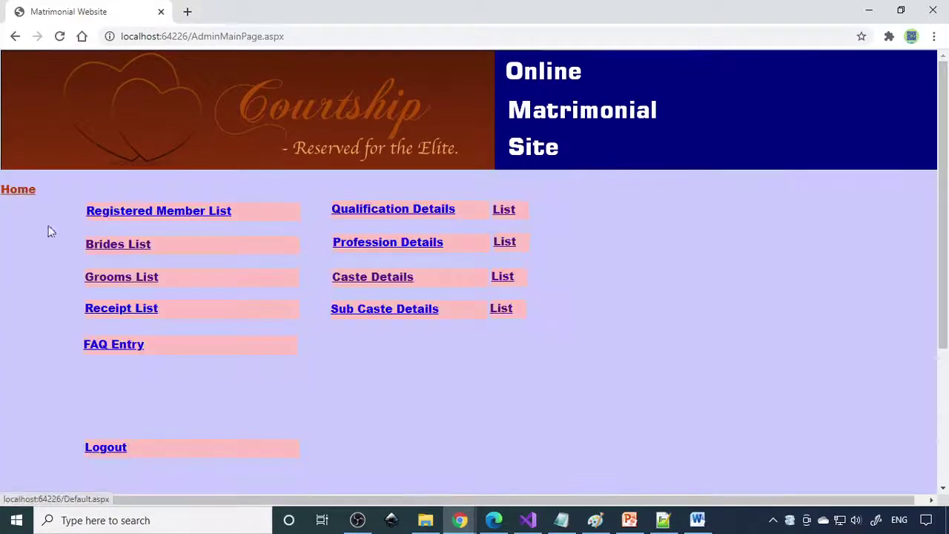
click(126, 313)
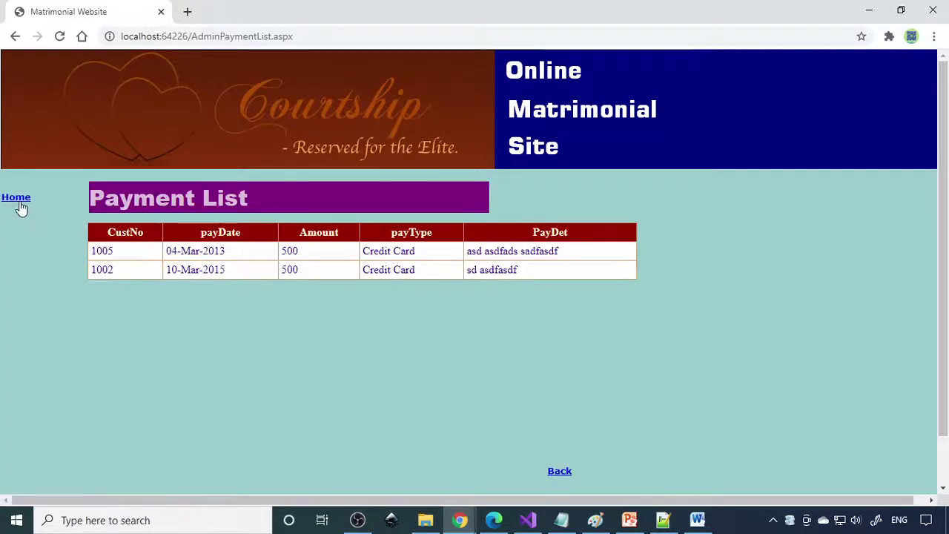
click(17, 198)
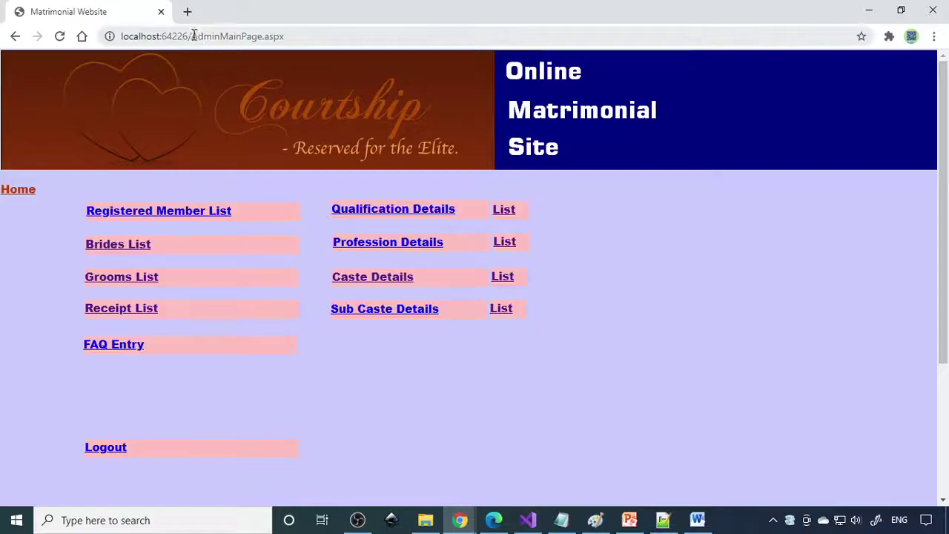
drag(193, 35, 84, 36)
key(ctrl+c)
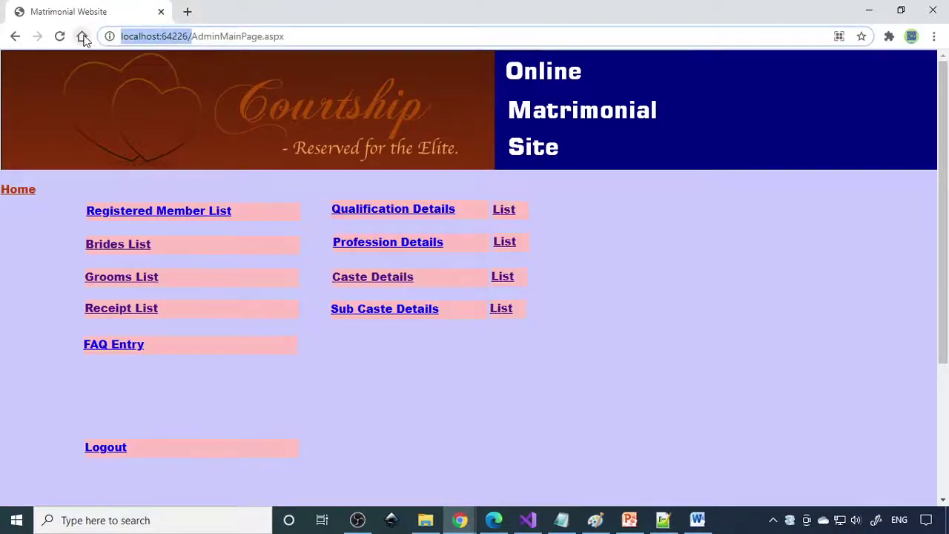
- Load the copied site address in a new tab and glance at the new customer signup form
click(191, 12)
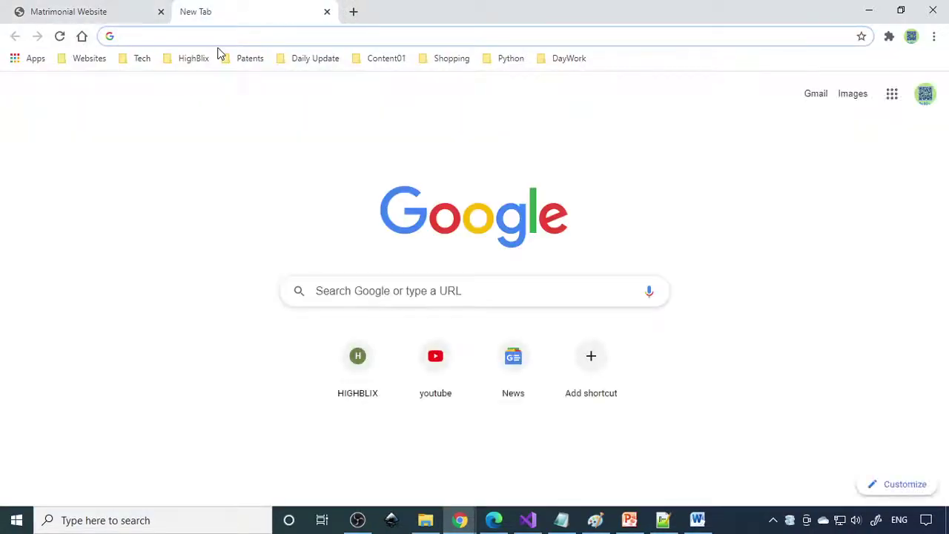
key(ctrl+v)
key(Return)
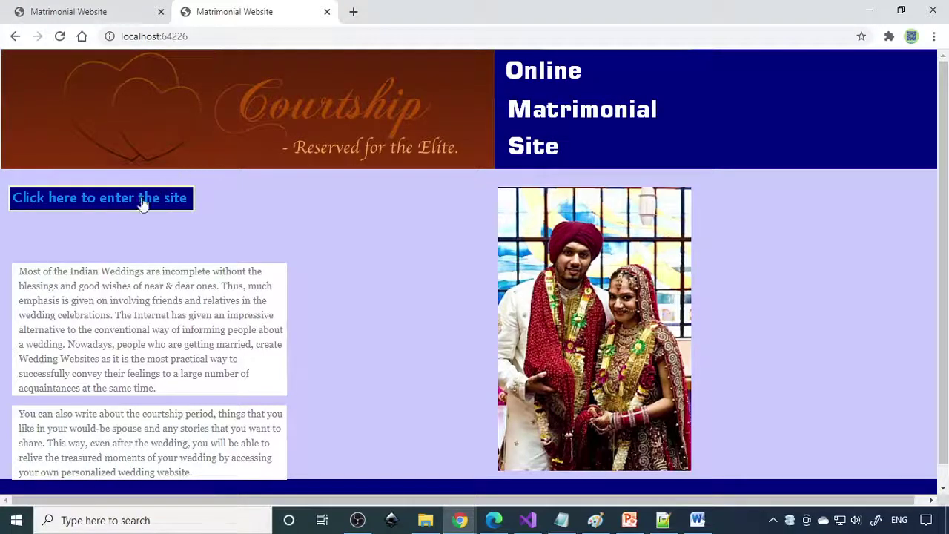
click(143, 204)
click(120, 432)
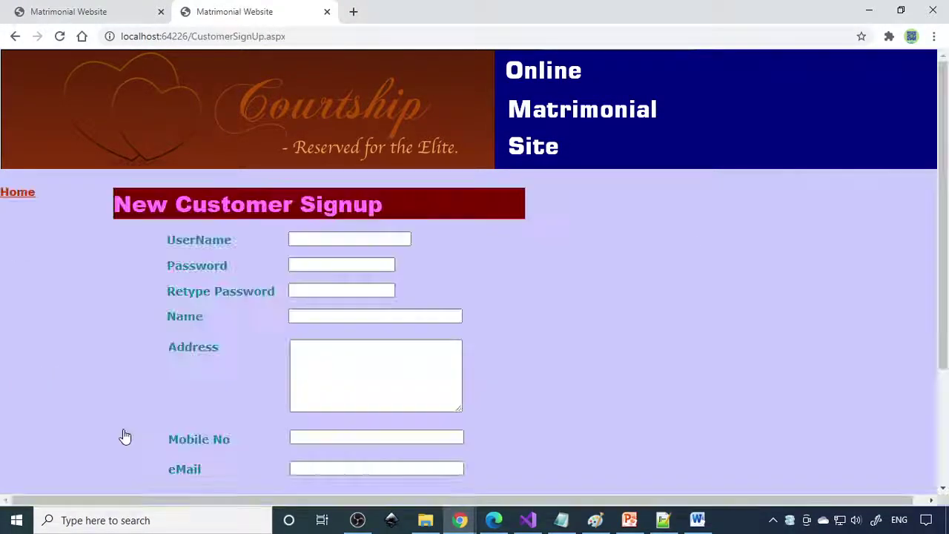
scroll(381, 328, down, 3)
scroll(381, 328, up, 3)
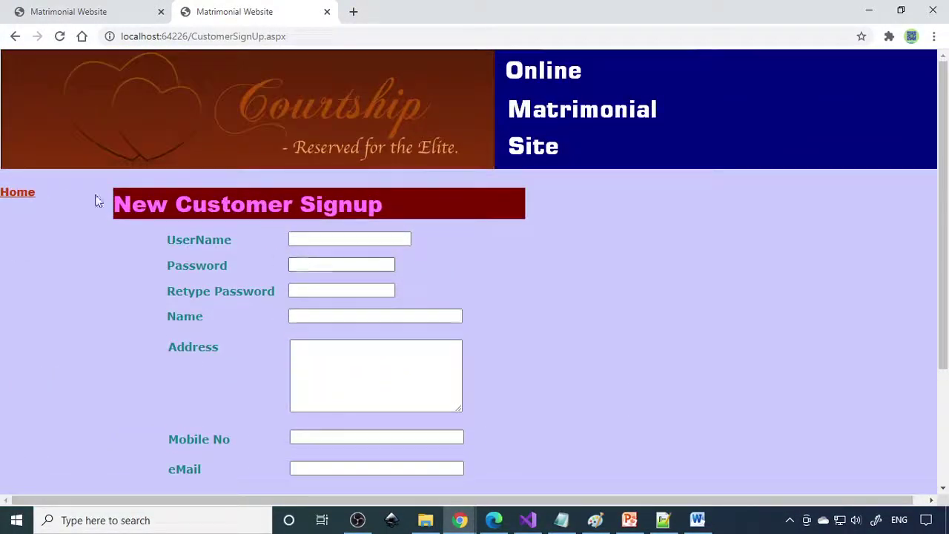
click(25, 200)
- Log in with the customer id and password, dismissing the password breach warning
click(133, 390)
click(278, 242)
text(a)
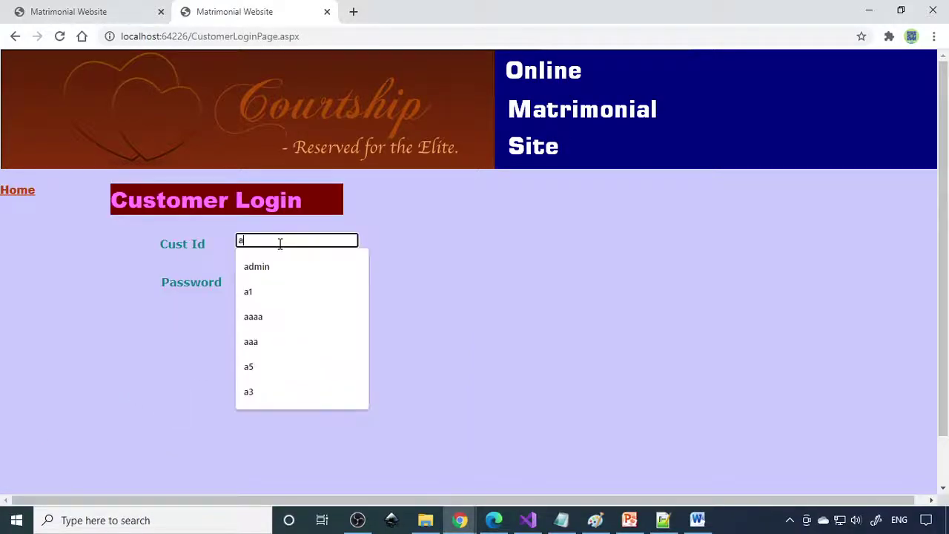
click(271, 291)
click(272, 280)
text(a1)
click(304, 320)
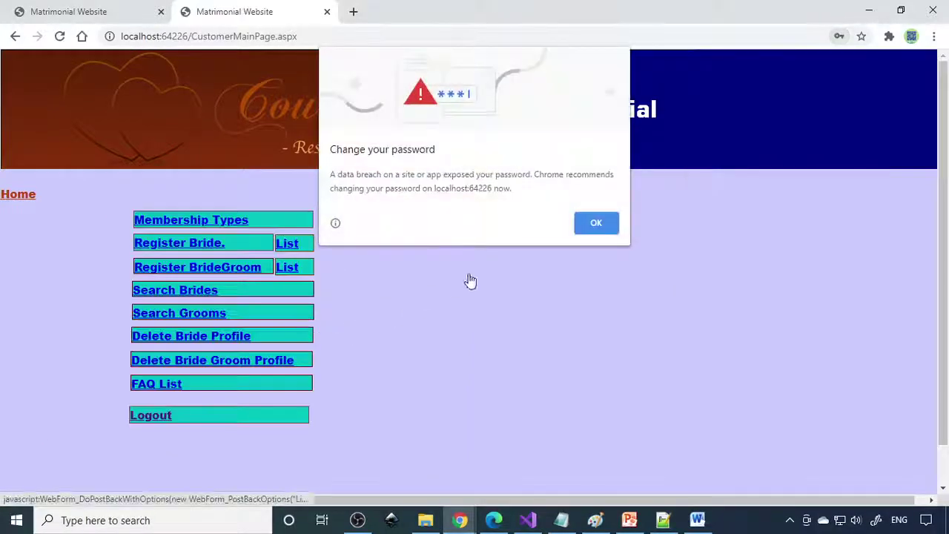
click(594, 223)
- View Membership Types, then open the Register Bride form (application 1002)
click(229, 221)
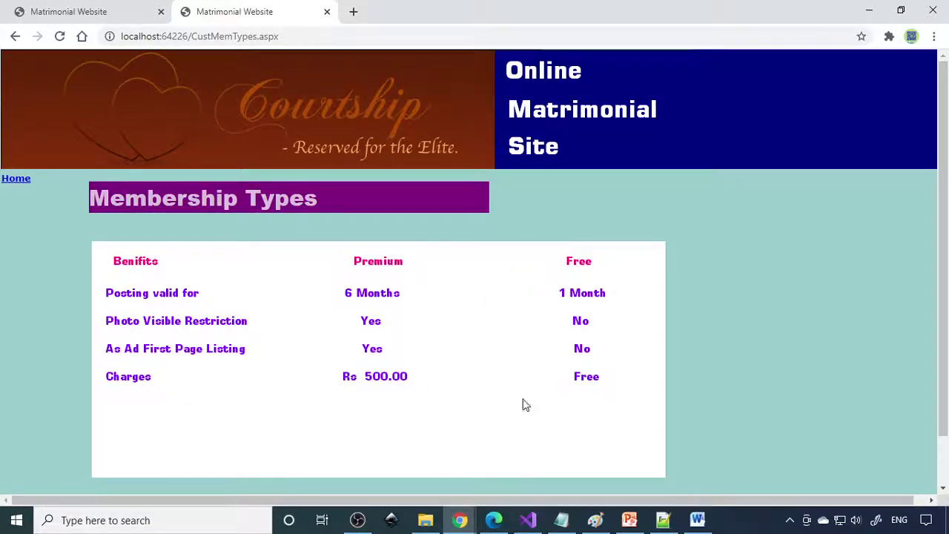
click(16, 179)
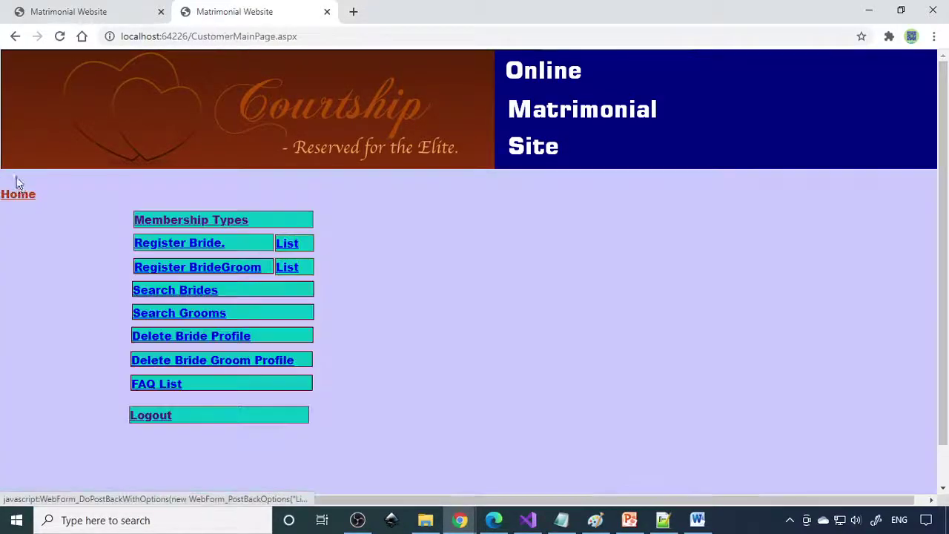
click(212, 247)
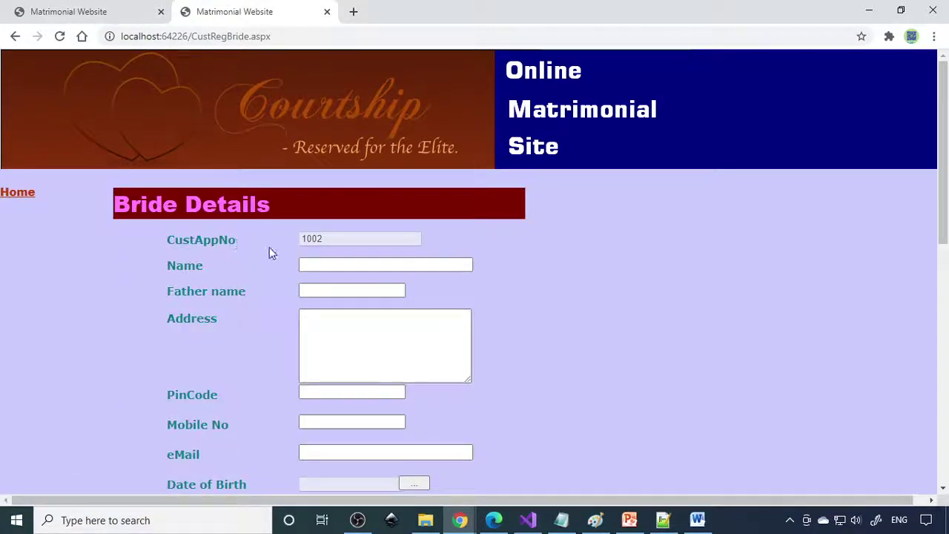
- Enter the bride's name in the Name field and move to the father's name field
scroll(363, 266, down, 1)
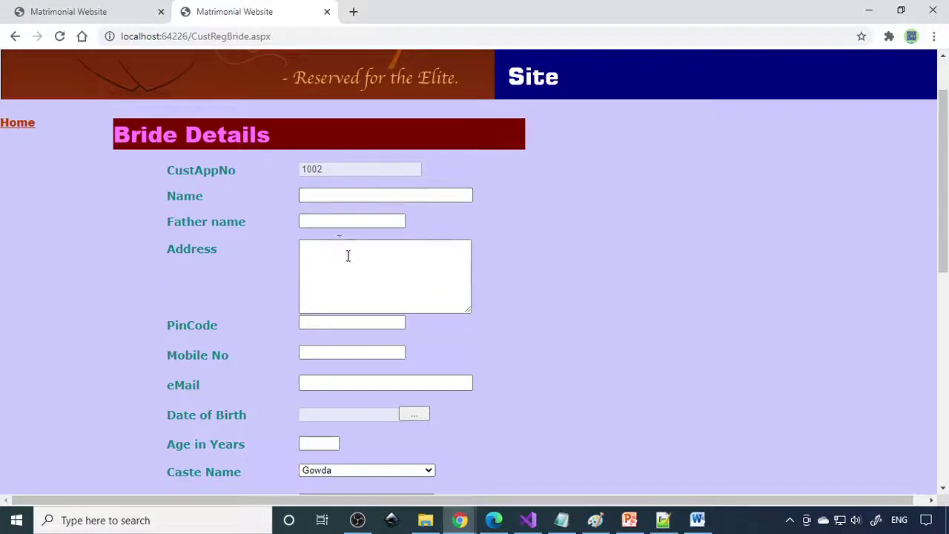
click(343, 197)
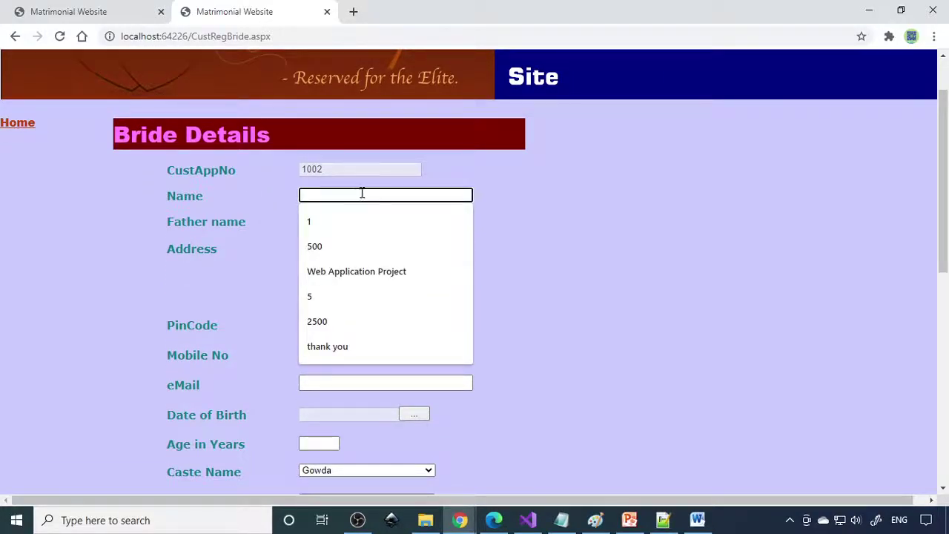
text(Anushree)
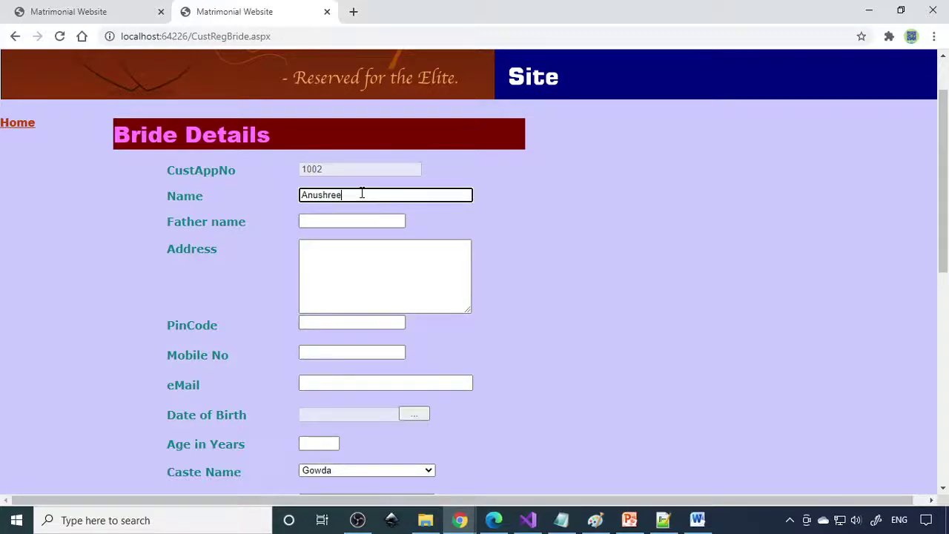
scroll(363, 195, down, 7)
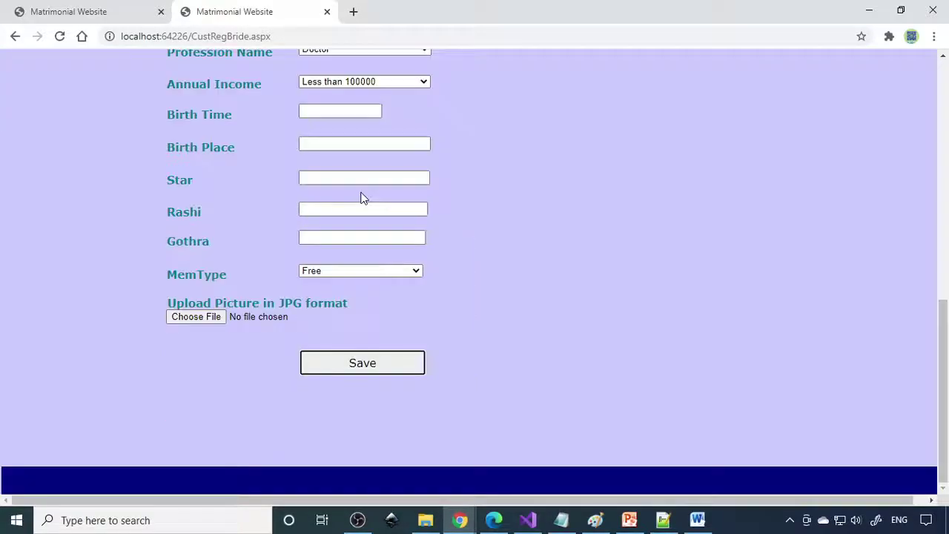
scroll(360, 197, up, 5)
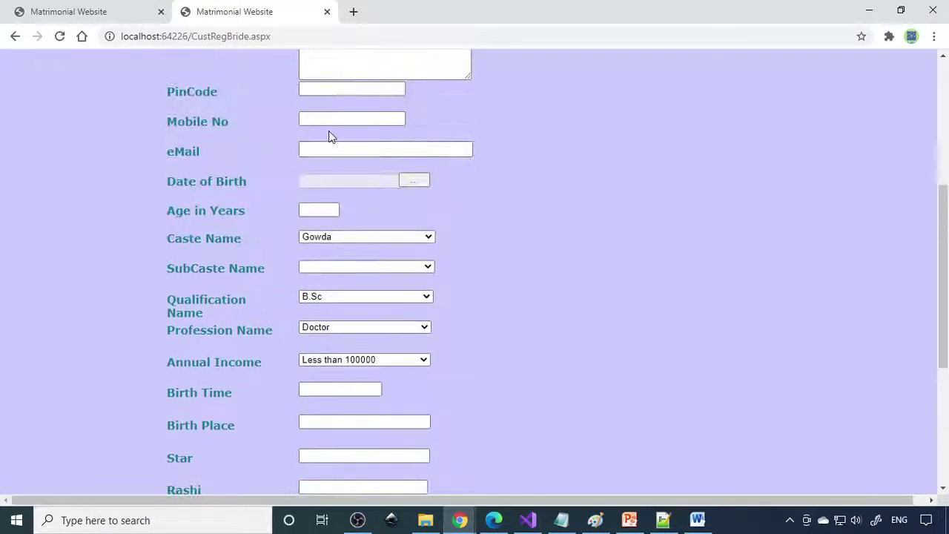
scroll(329, 136, up, 3)
click(333, 195)
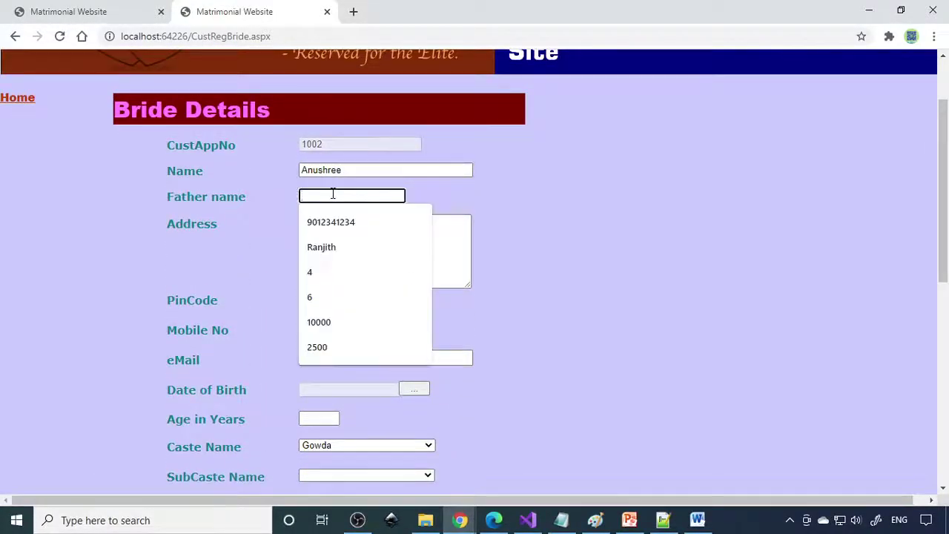
scroll(520, 328, down, 4)
scroll(436, 330, down, 3)
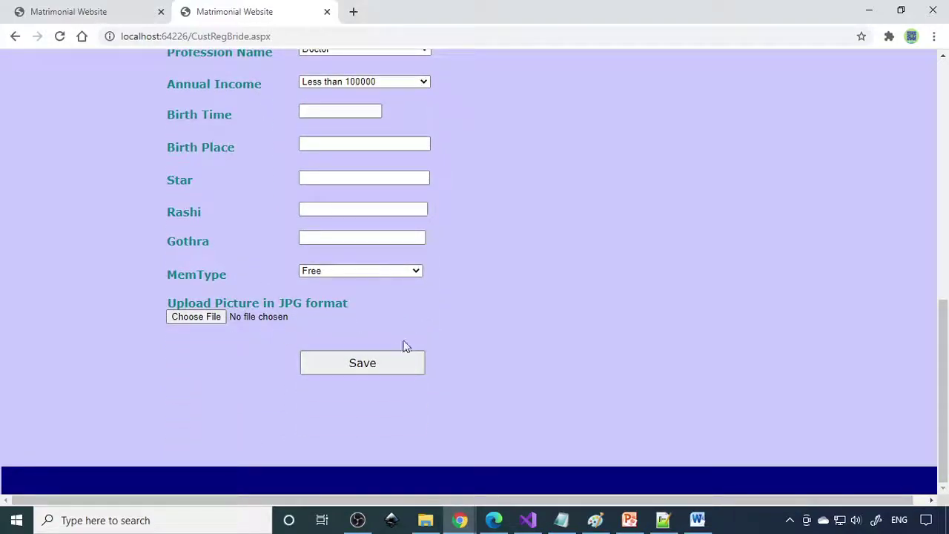
- Leave the membership type set to Free
click(361, 272)
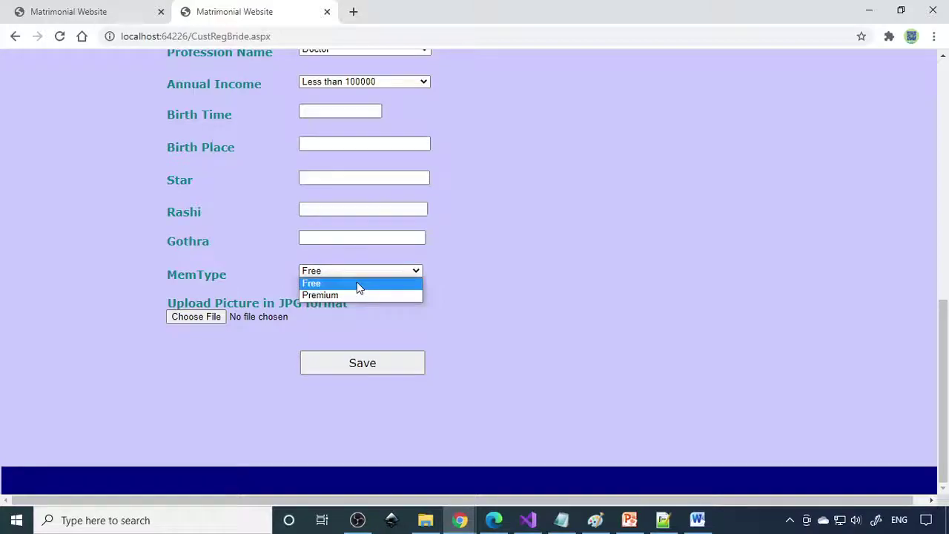
click(356, 286)
click(341, 272)
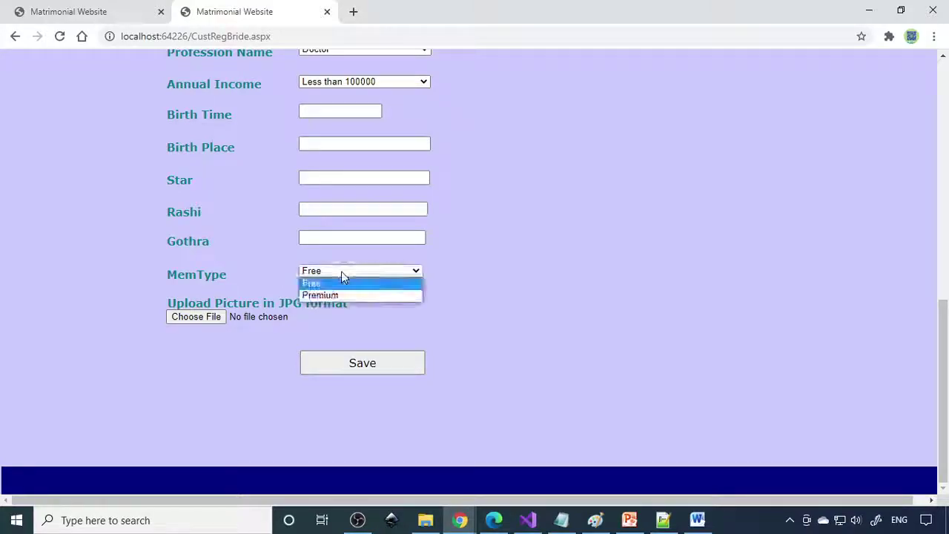
click(346, 280)
scroll(496, 307, up, 2)
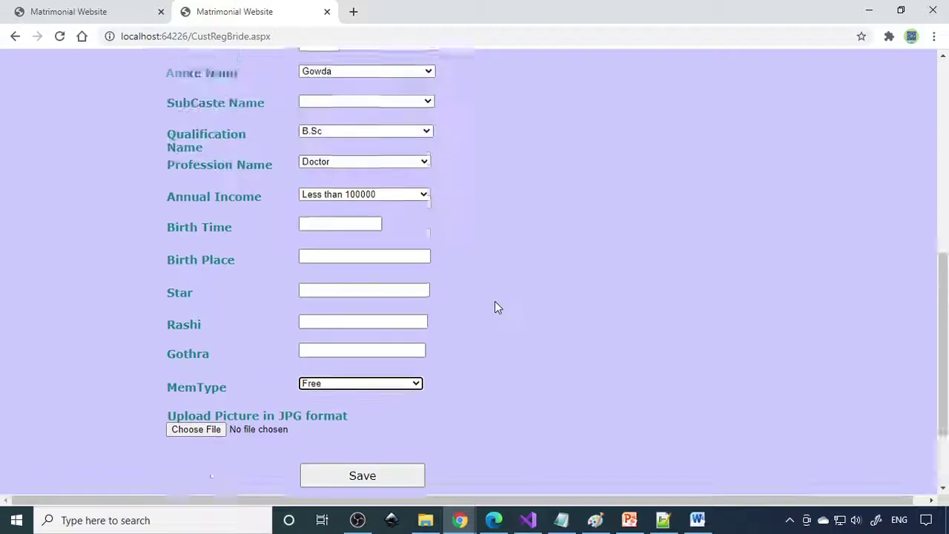
scroll(494, 307, up, 3)
- Check the Register BrideGroom form (application 2008), then return to the customer main page
click(22, 197)
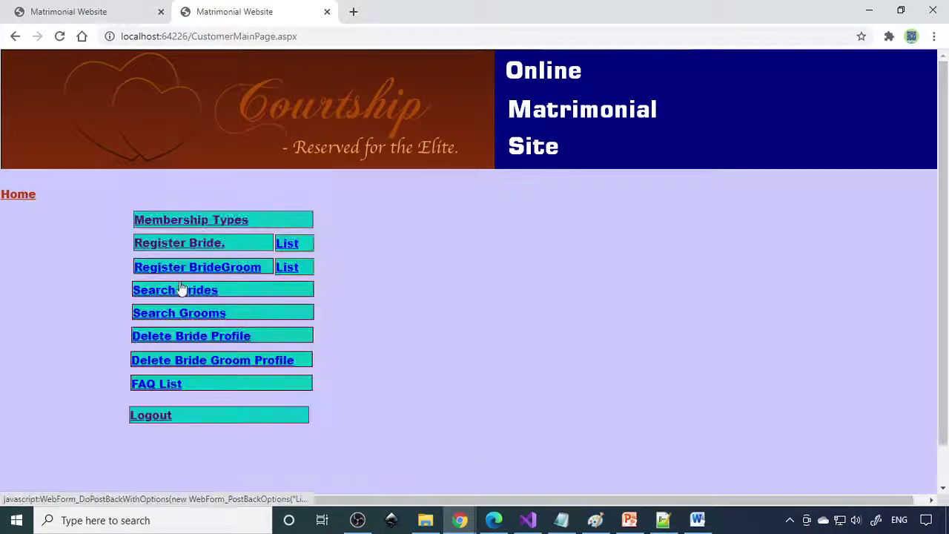
click(234, 270)
scroll(311, 315, down, 3)
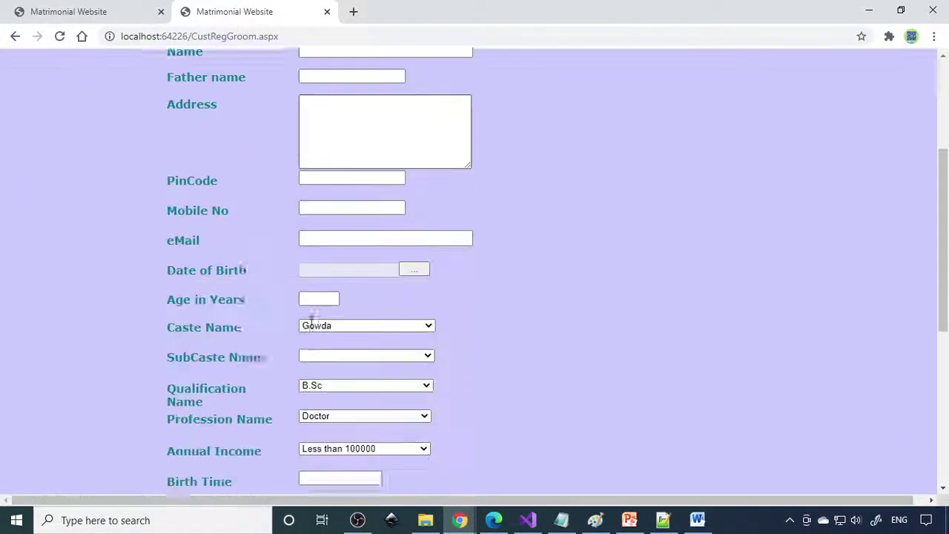
scroll(311, 319, down, 2)
scroll(310, 321, up, 5)
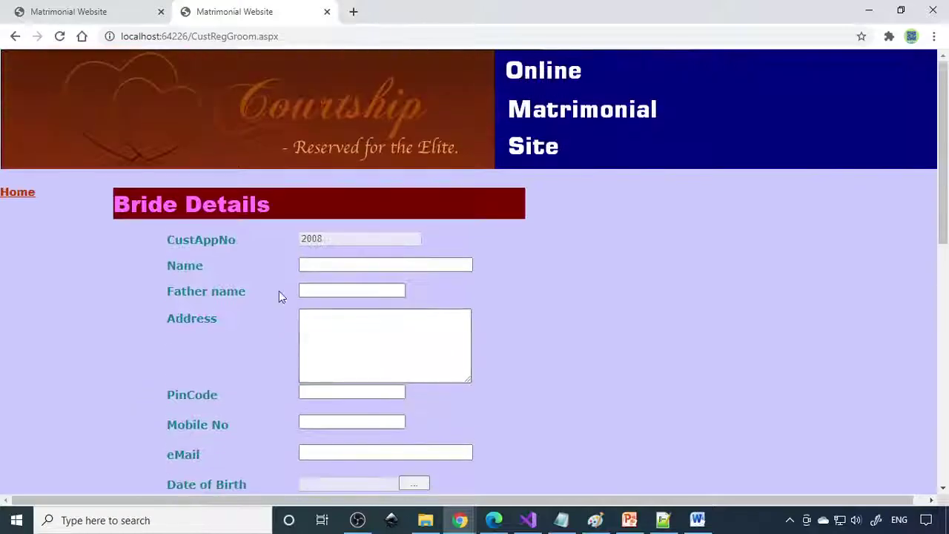
click(22, 194)
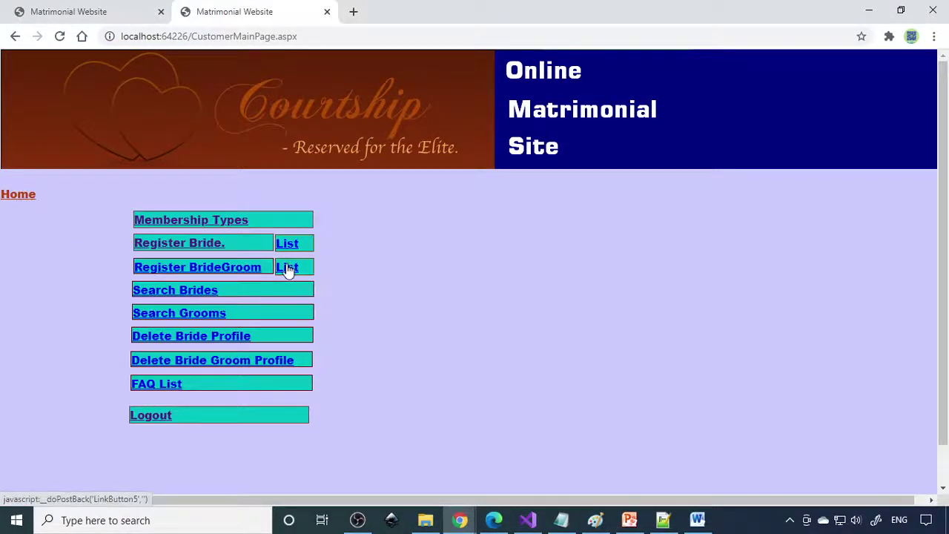
click(184, 290)
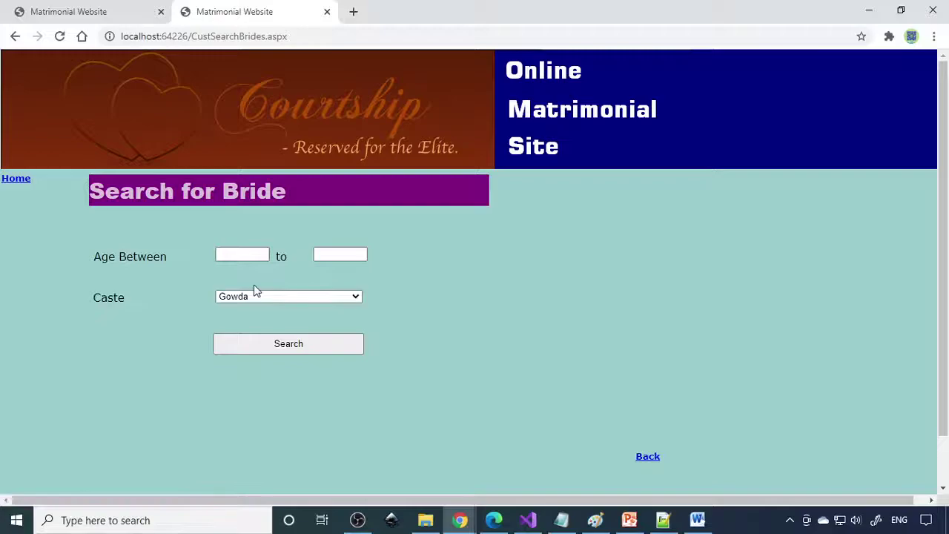
click(247, 254)
text(20)
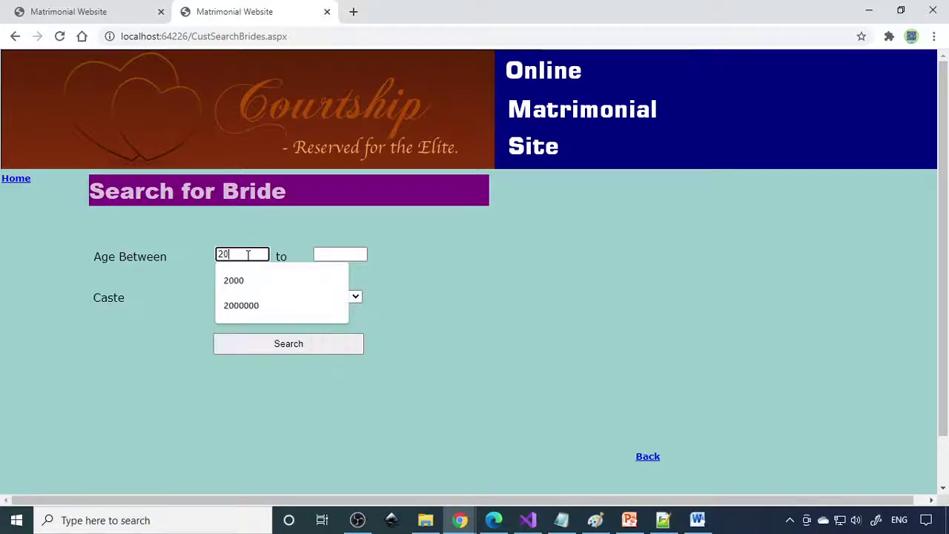
click(339, 253)
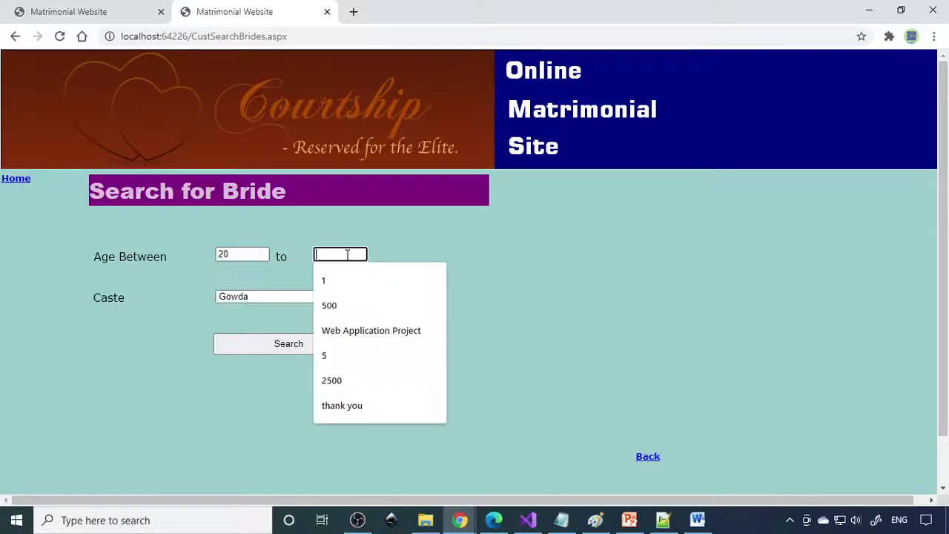
text(25)
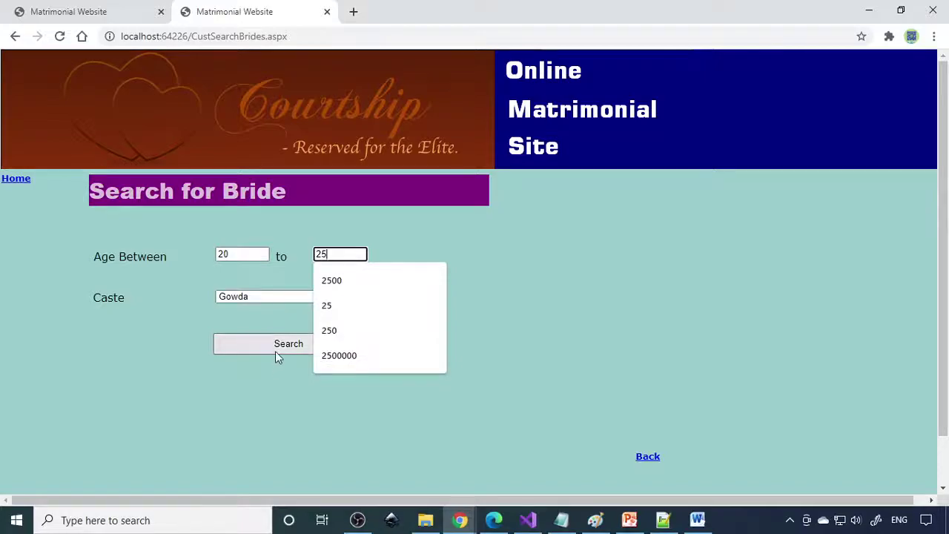
click(275, 350)
click(16, 179)
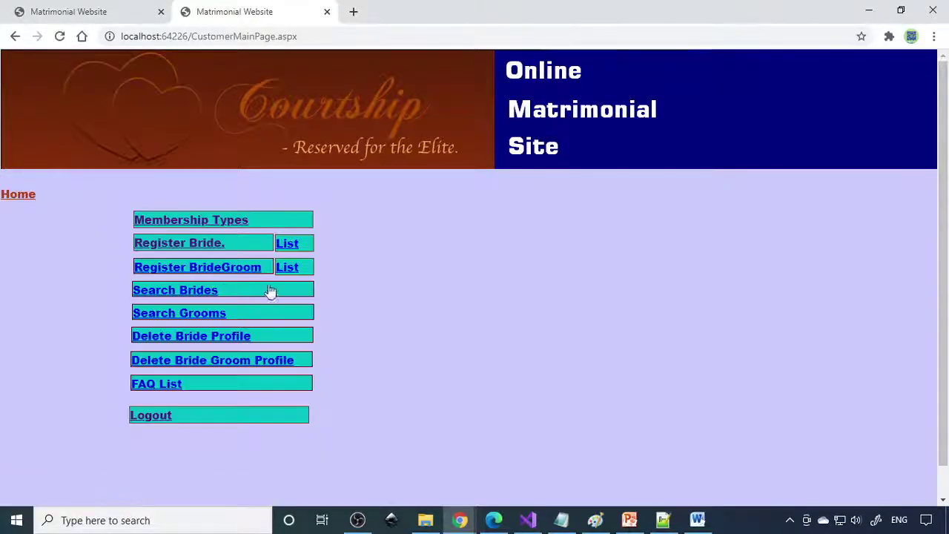
click(198, 291)
click(249, 253)
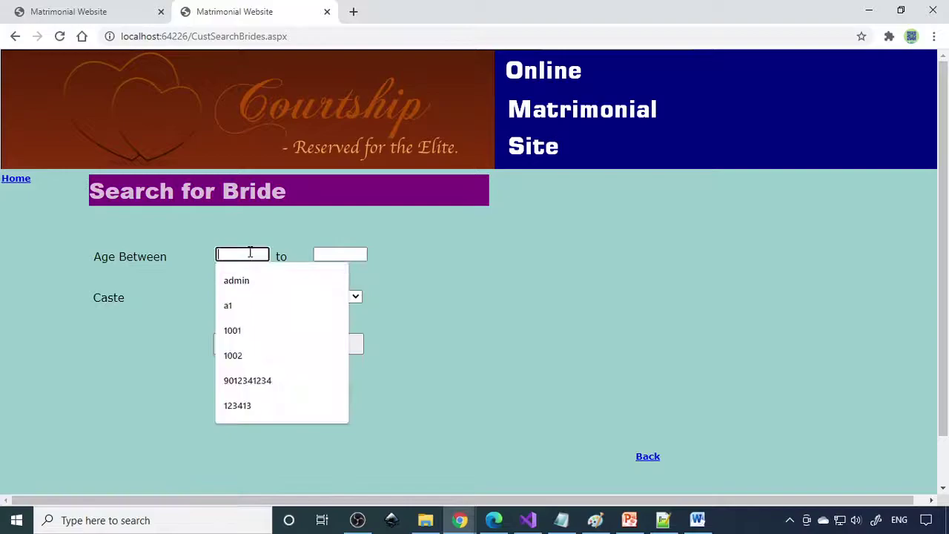
text(20)
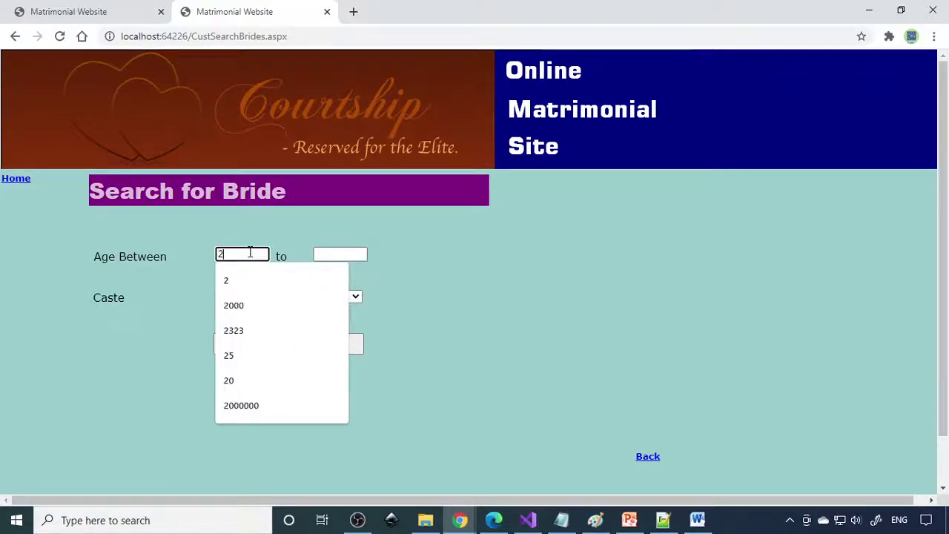
click(351, 252)
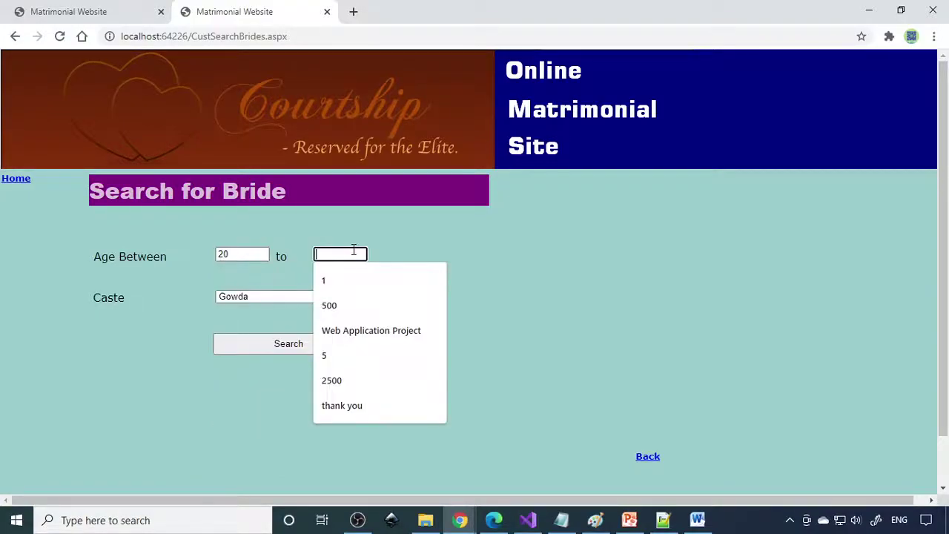
text(30)
click(356, 296)
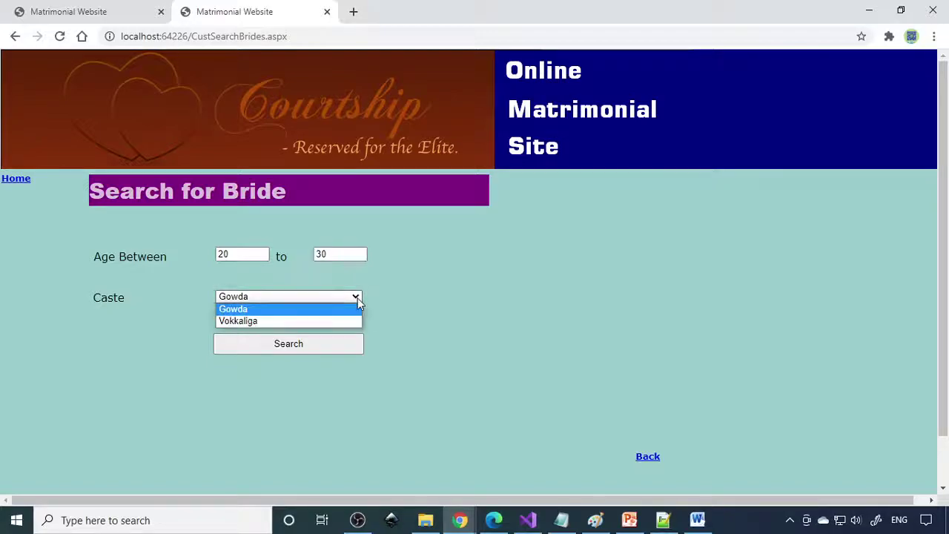
click(267, 317)
click(280, 344)
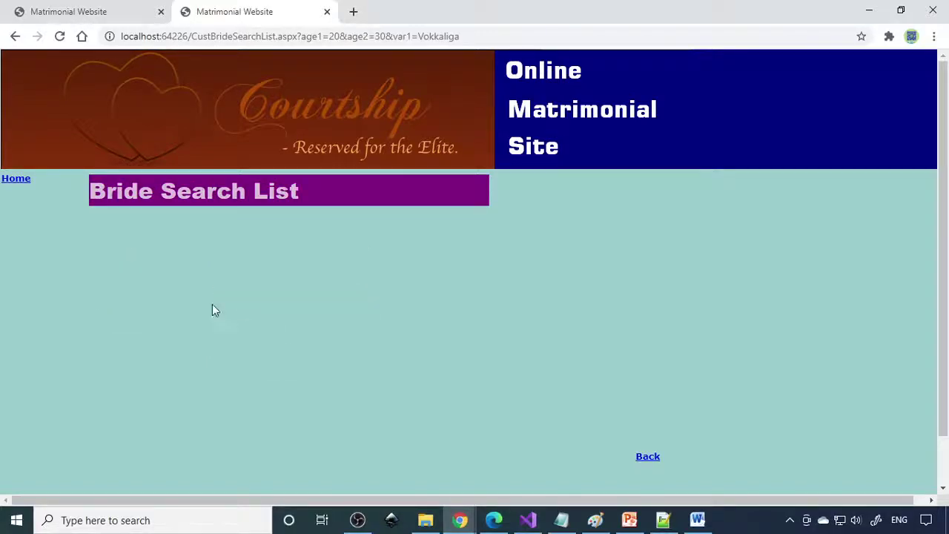
key(alt+Left)
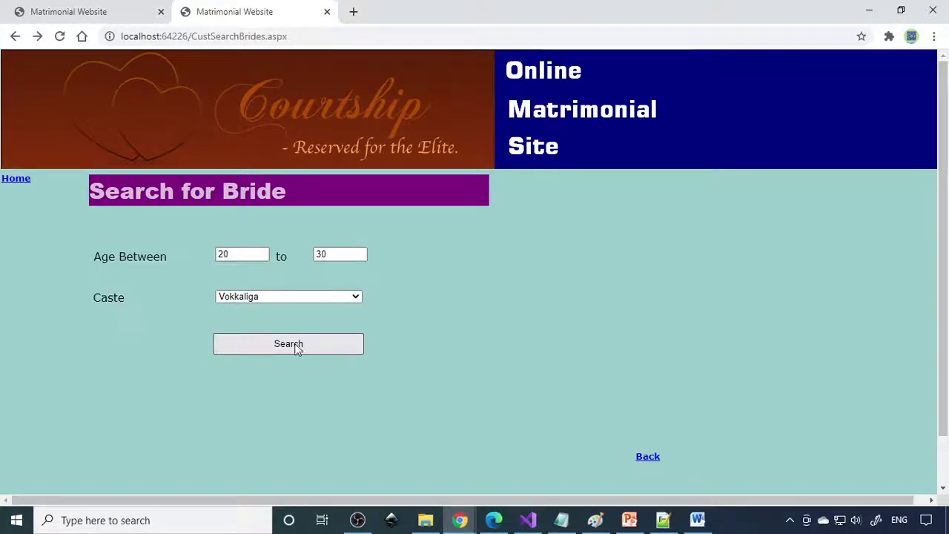
click(295, 345)
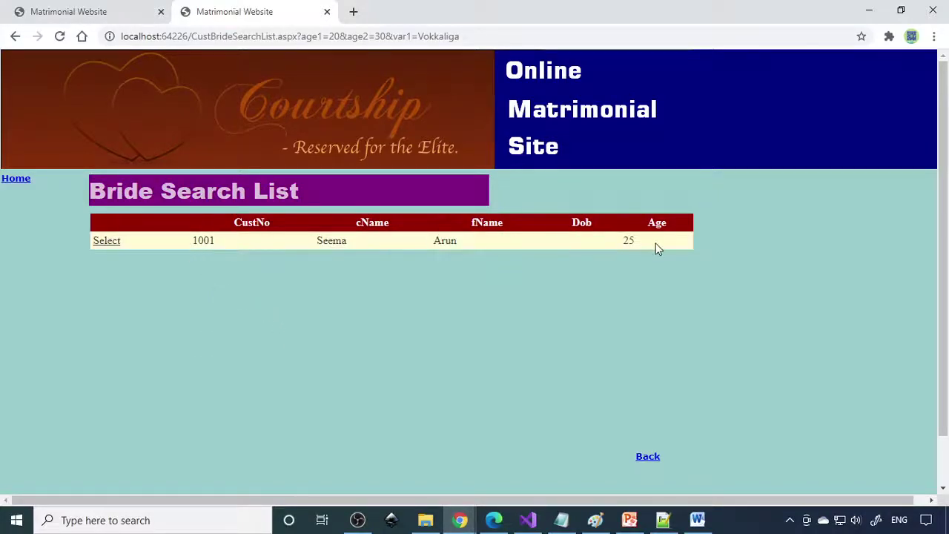
click(104, 245)
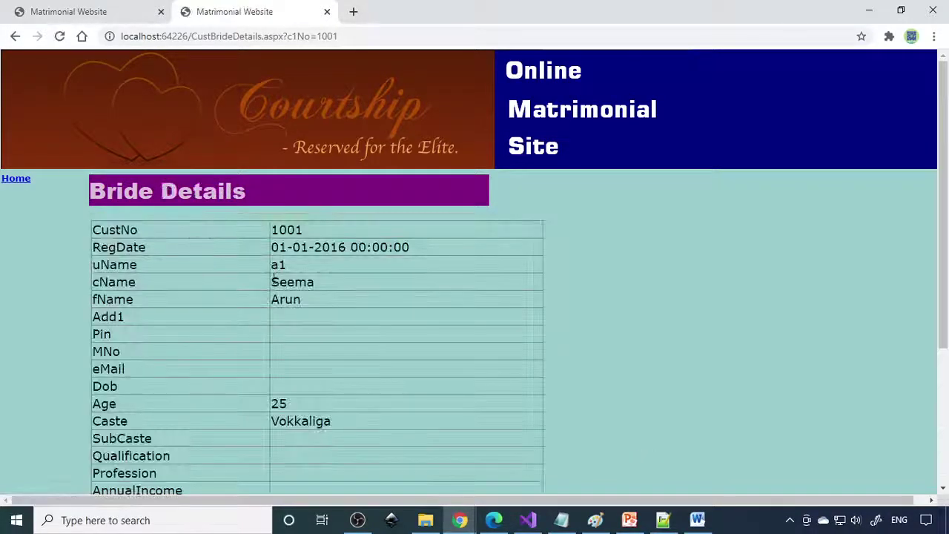
scroll(291, 295, down, 3)
scroll(305, 289, up, 3)
click(9, 179)
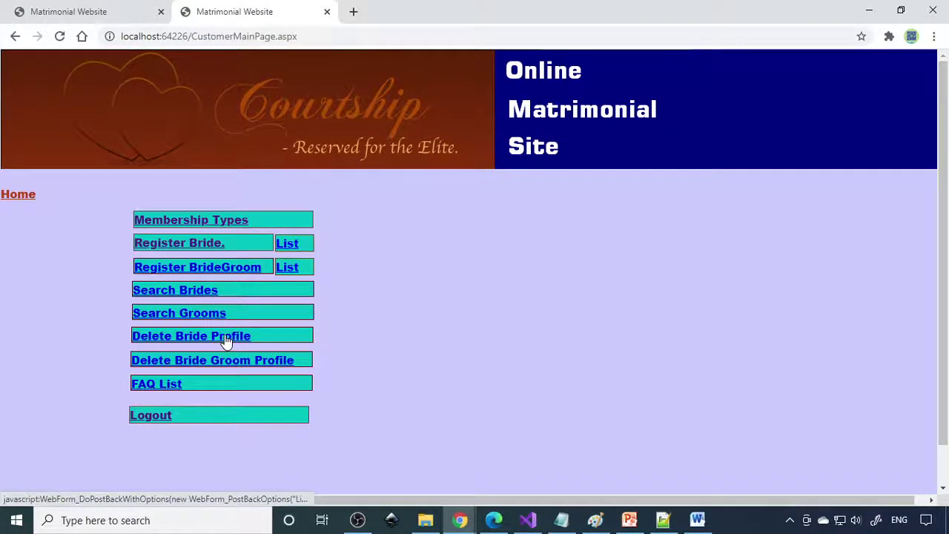
click(197, 317)
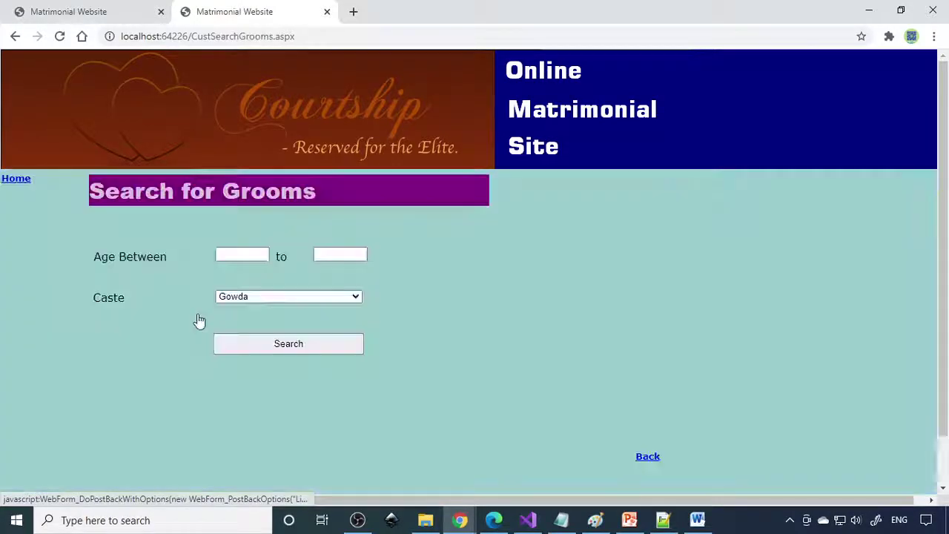
click(246, 255)
text(20)
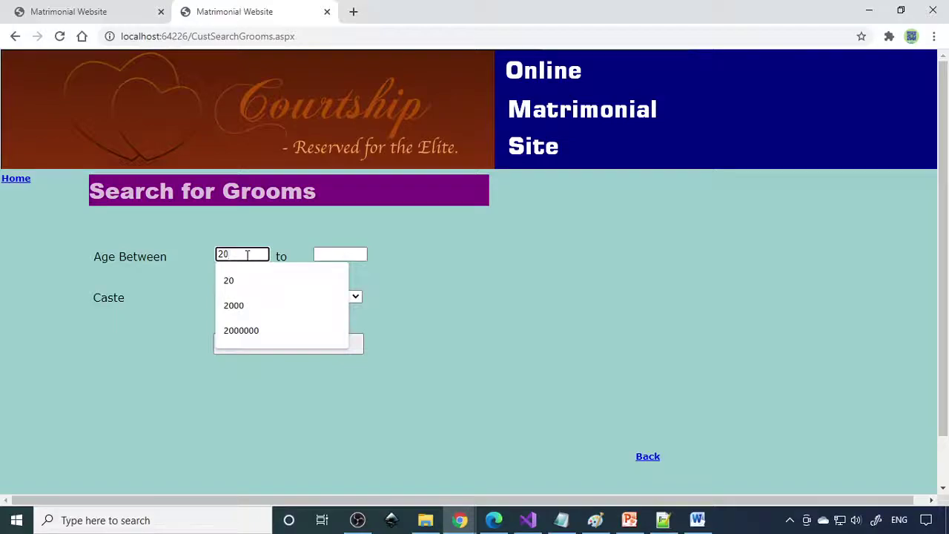
key(BackSpace)
text(2)
click(339, 254)
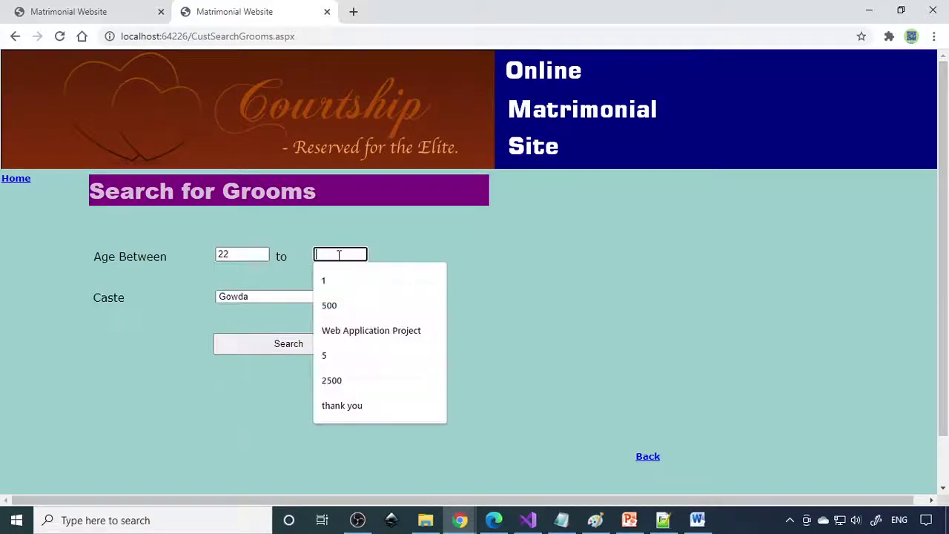
text(30)
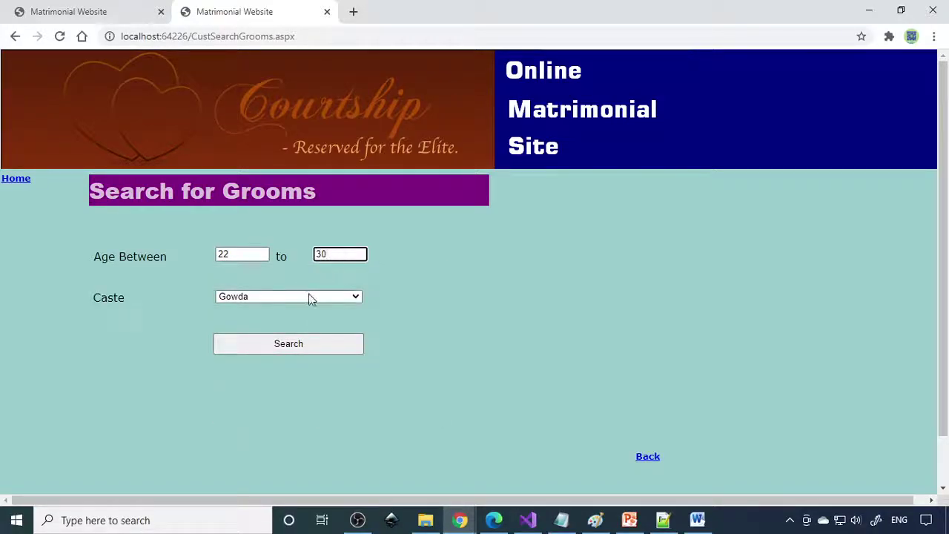
click(309, 297)
click(274, 321)
click(279, 346)
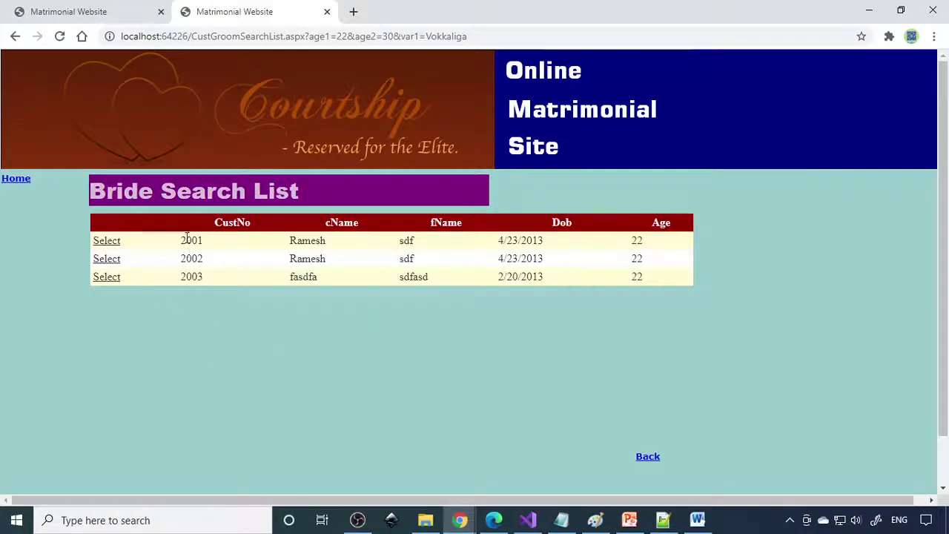
click(108, 276)
scroll(474, 348, down, 3)
scroll(370, 385, up, 3)
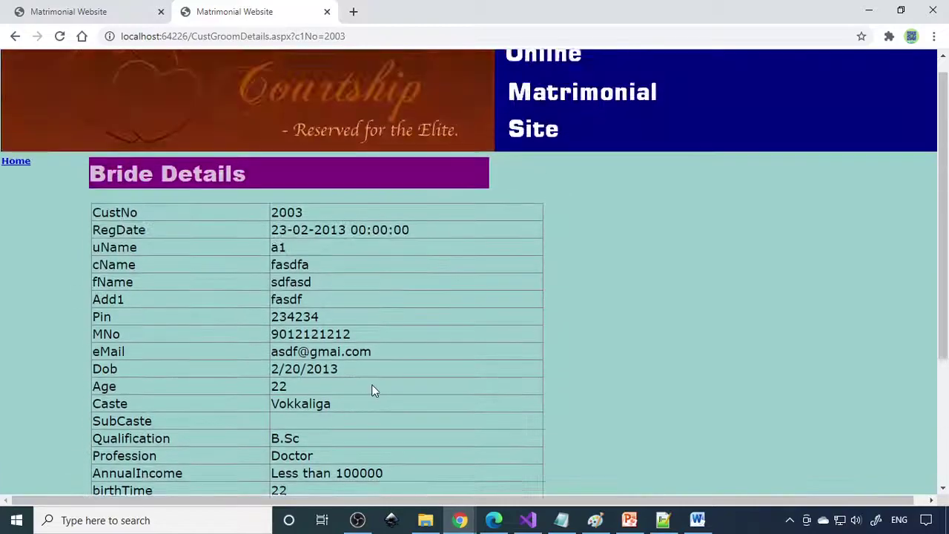
scroll(356, 363, down, 3)
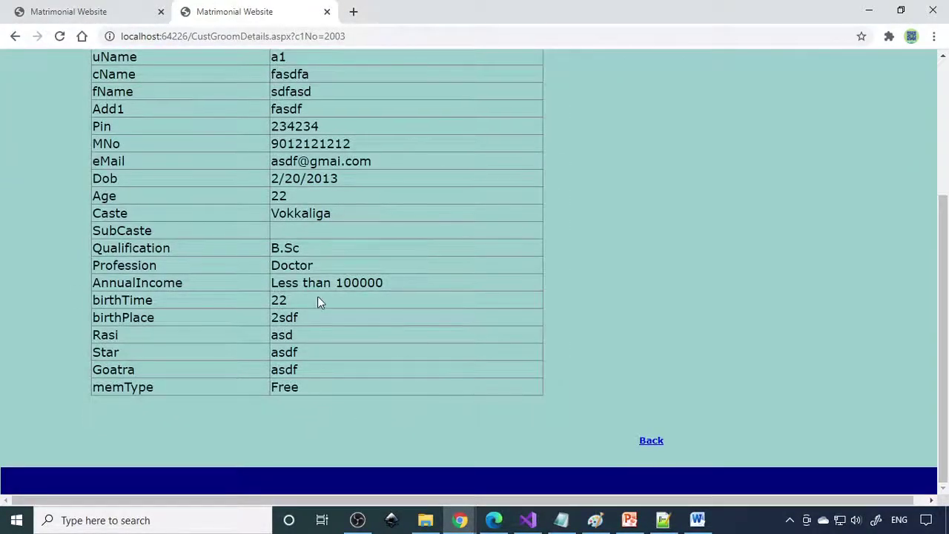
scroll(317, 295, up, 3)
click(17, 180)
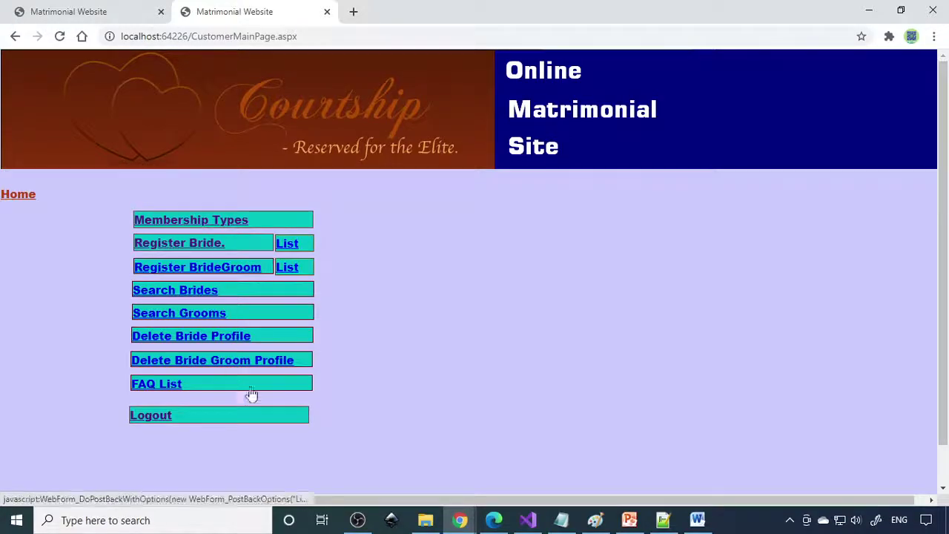
click(201, 363)
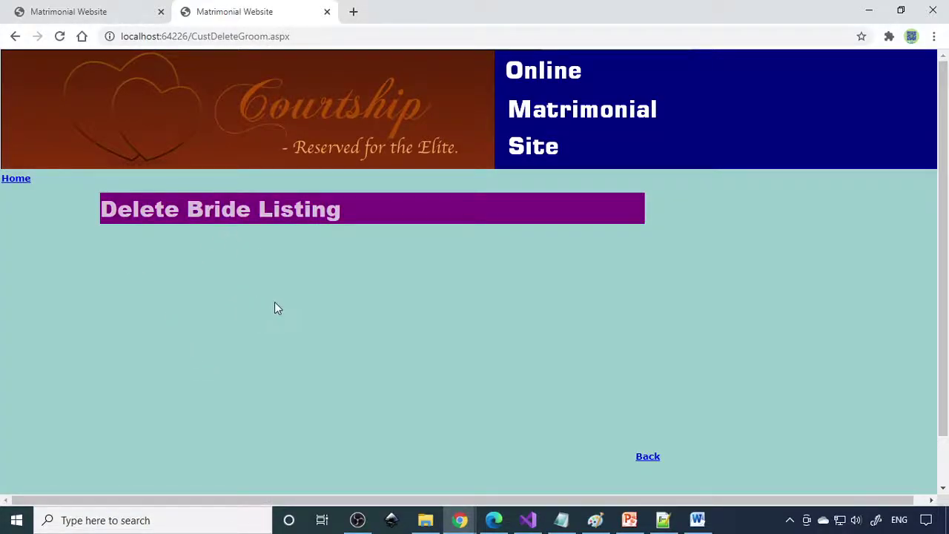
click(17, 180)
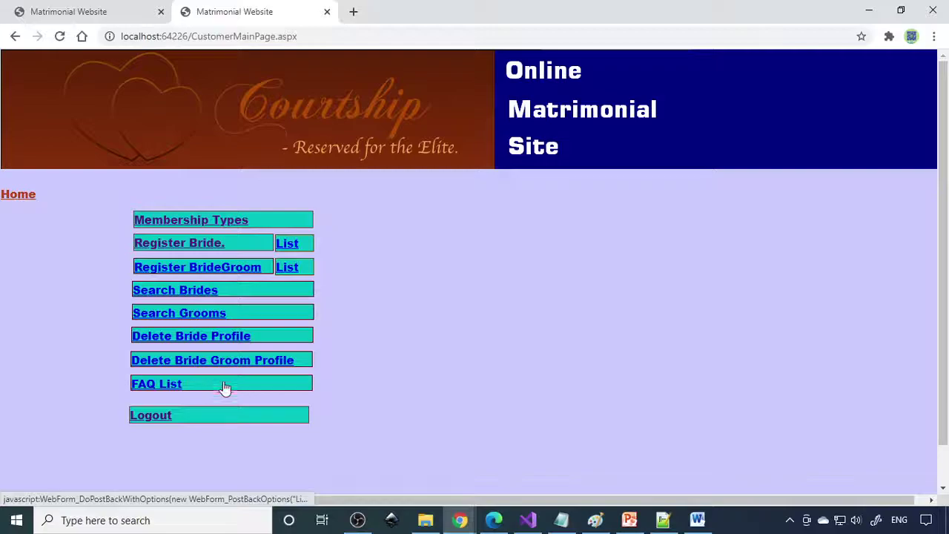
click(155, 386)
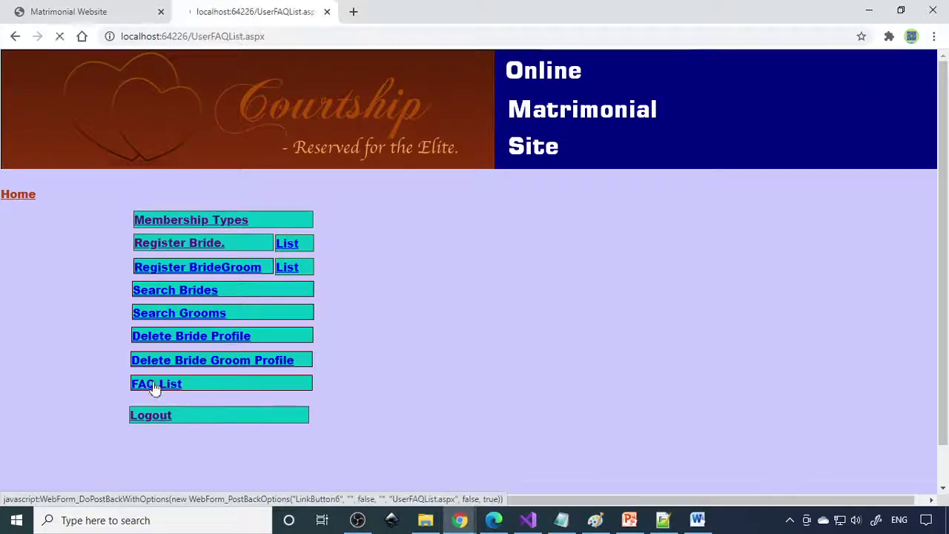
click(30, 190)
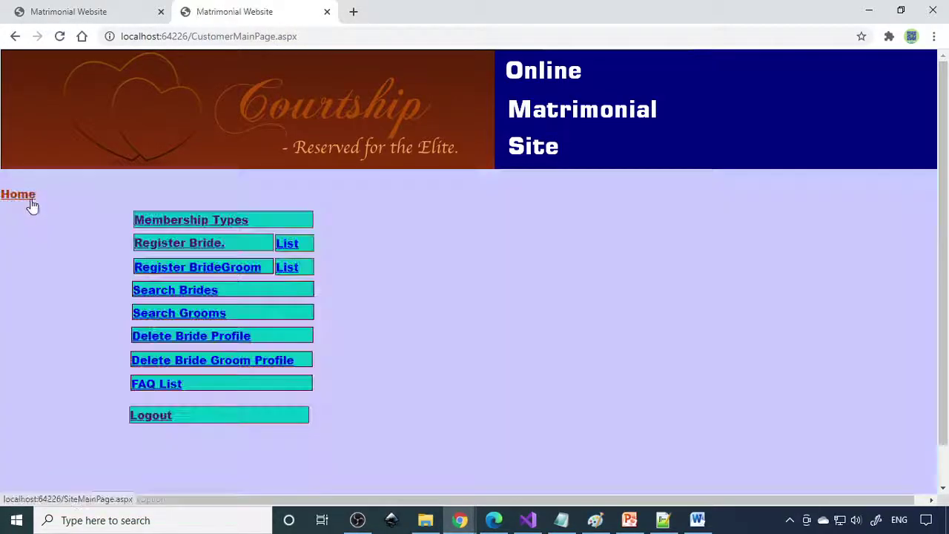
click(111, 16)
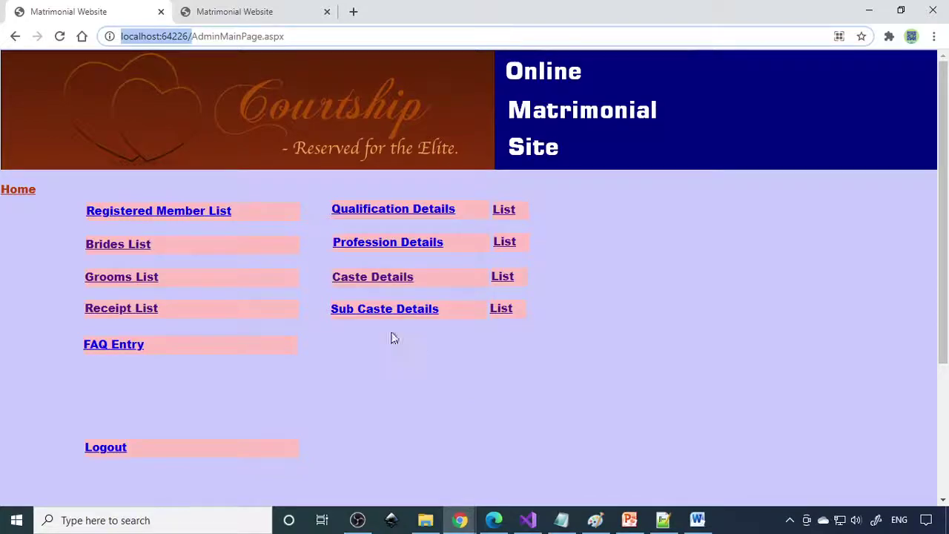
click(270, 10)
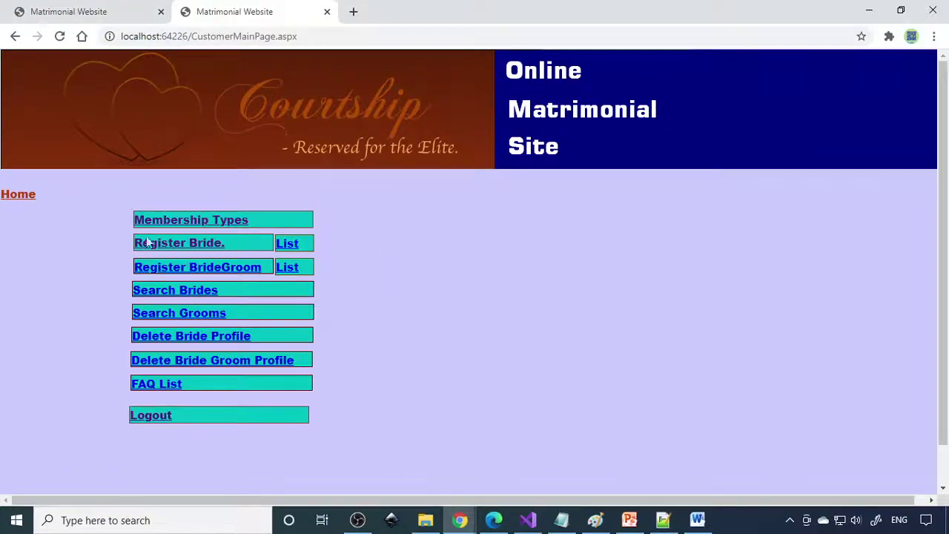